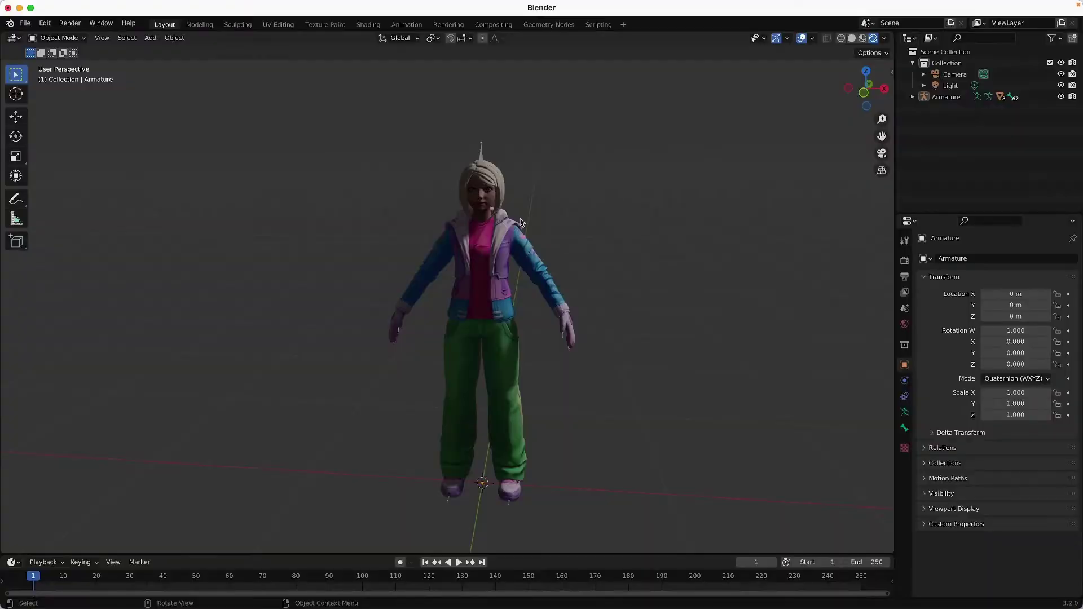
Begin a glTF 2.0 export of the textured avatar from Blender's File menu
click(25, 23)
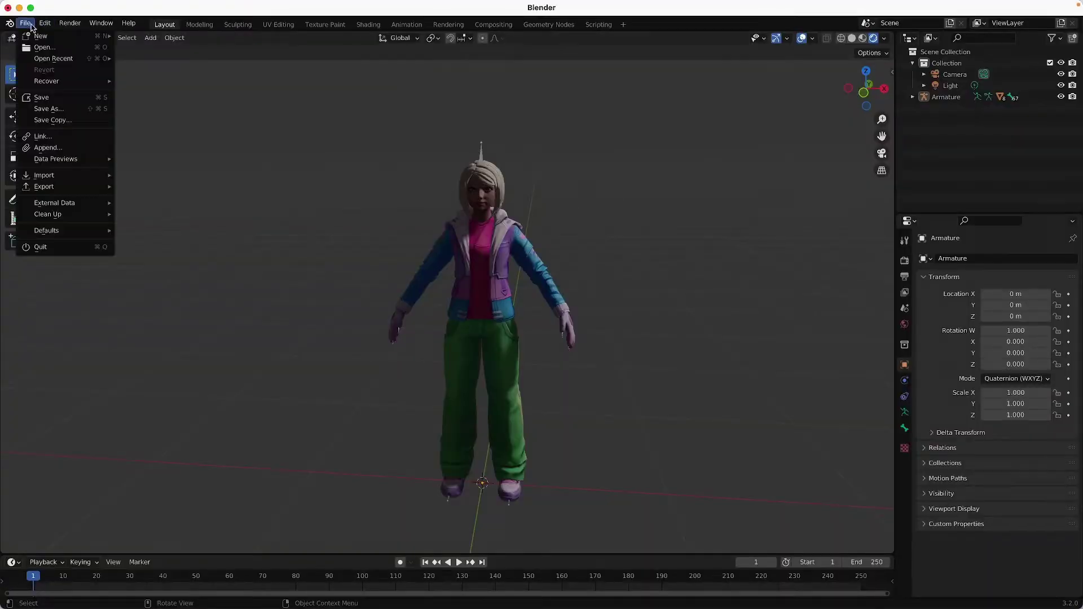
mouse_move(51, 187)
click(170, 301)
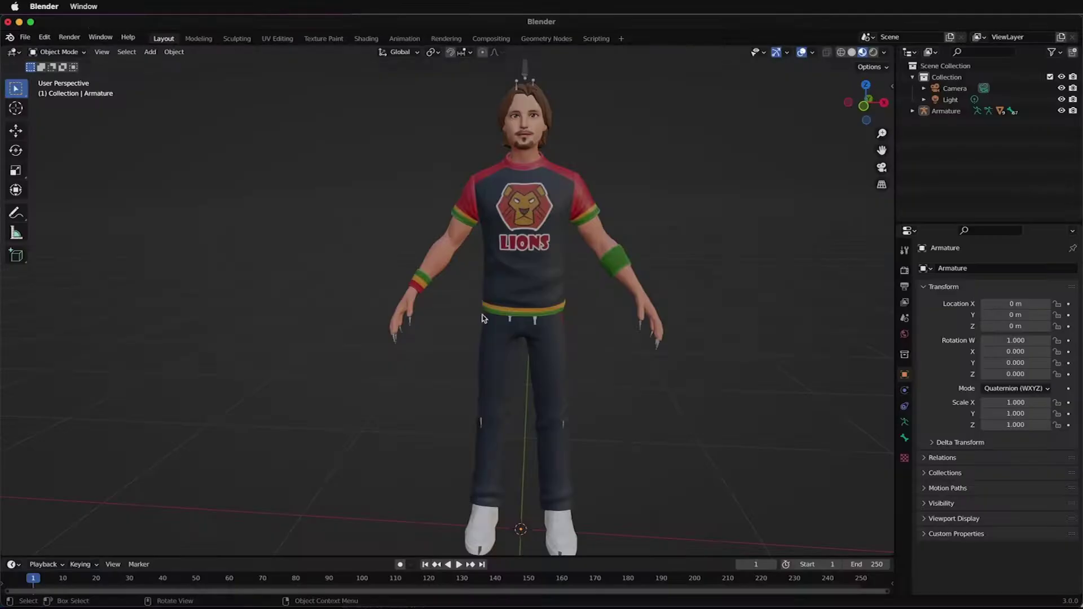
Drop the avatar's .glb file onto the Animixin converter's drop zone
click(26, 38)
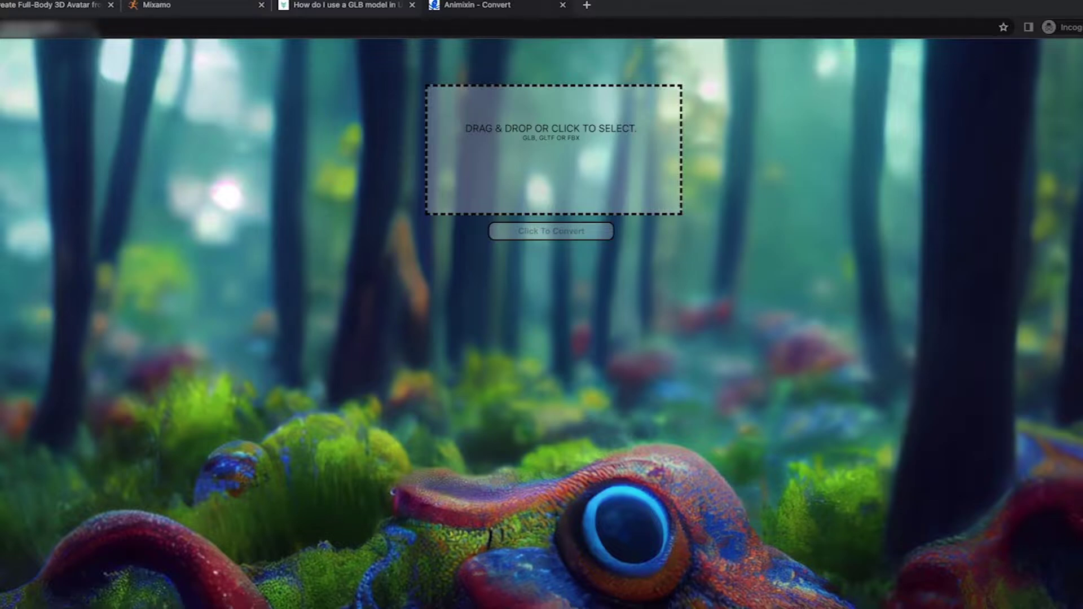
drag(528, 157, 551, 152)
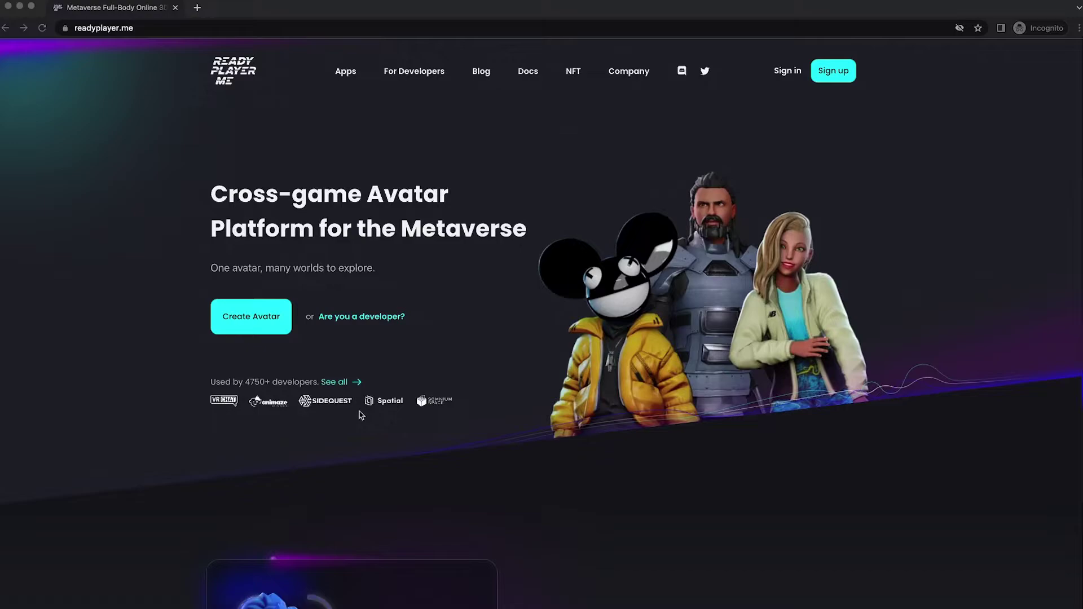
Create a new avatar with a chosen body type from the selfie image in Downloads
click(245, 324)
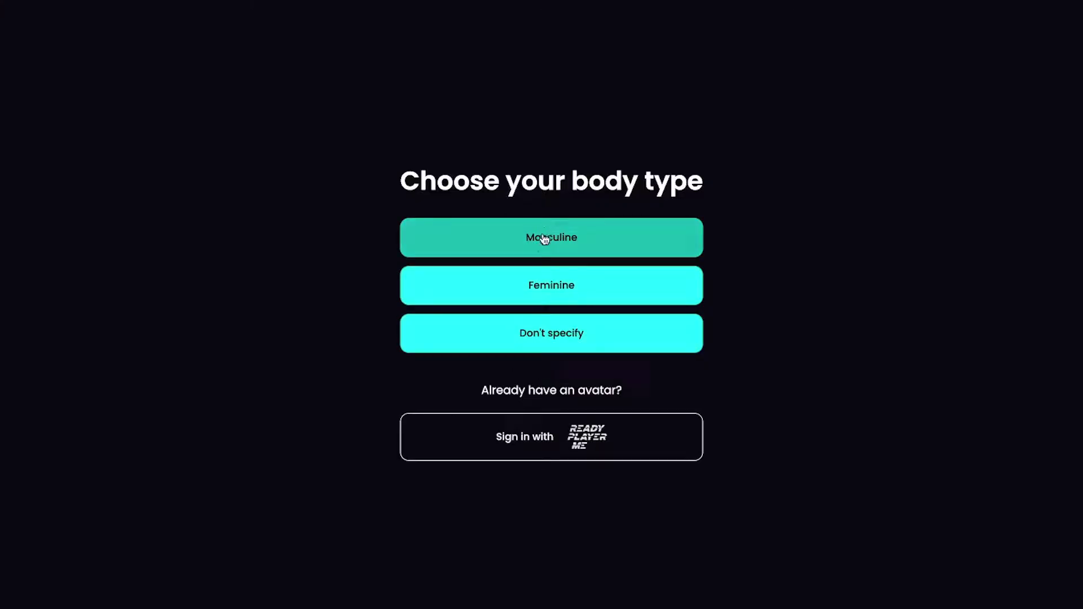
click(540, 326)
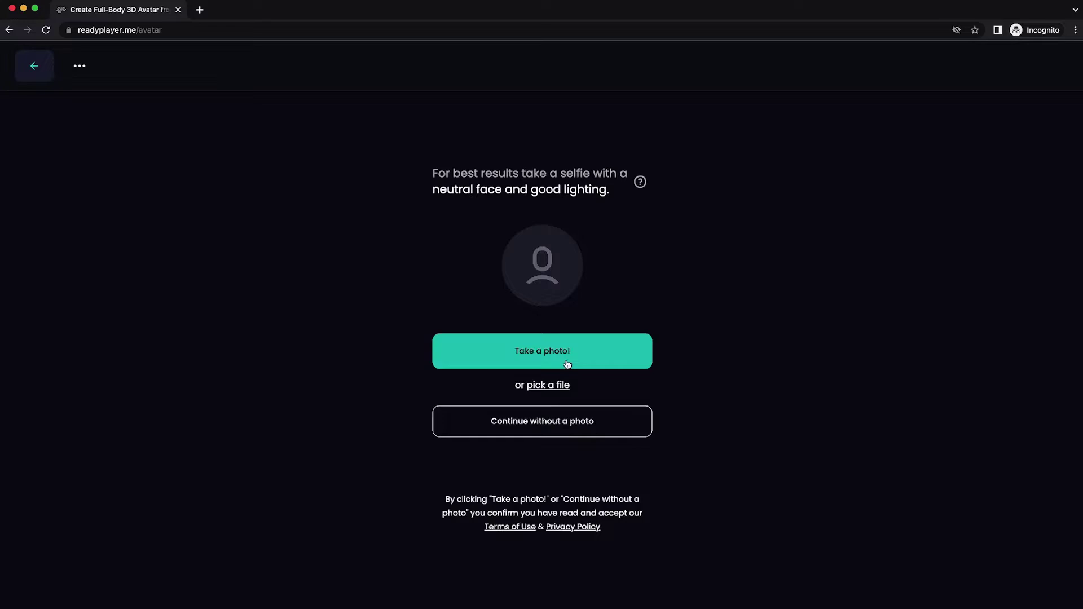
click(548, 386)
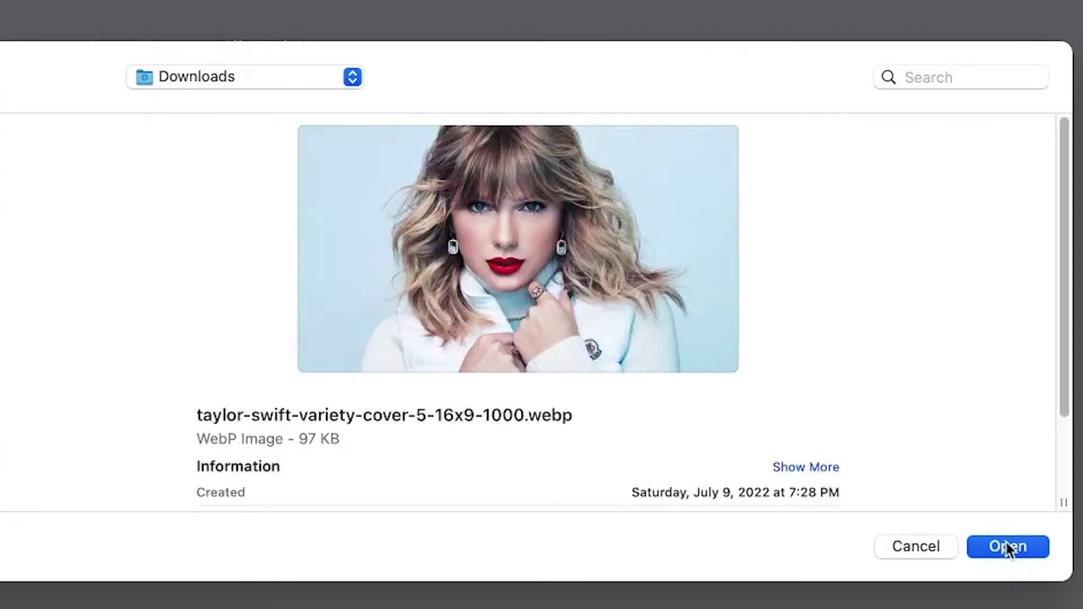
click(964, 421)
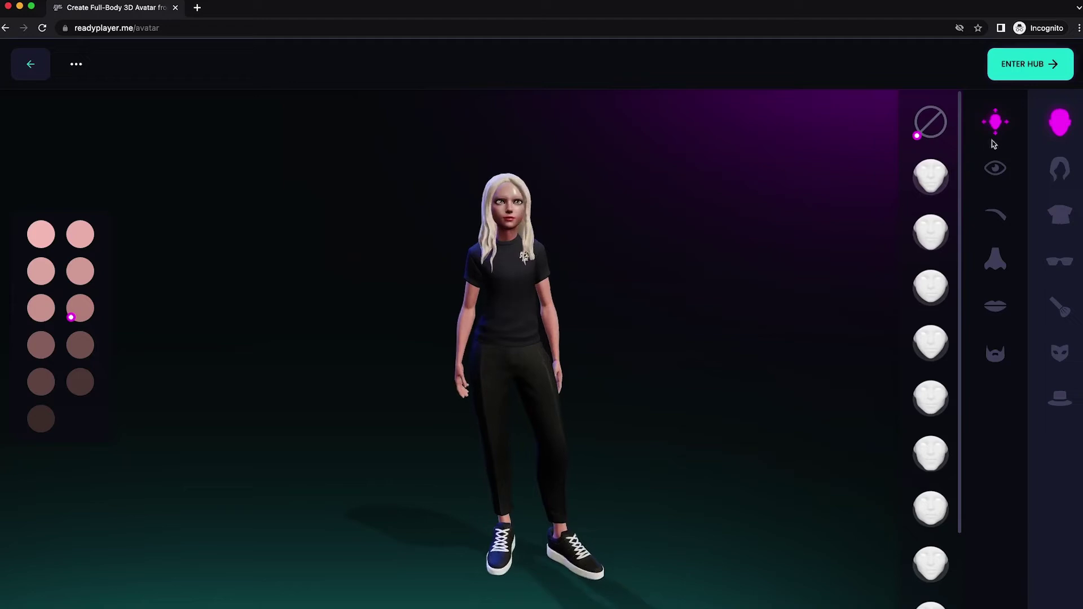
Change the avatar's face shape and make its eyes light teal
click(936, 510)
click(996, 168)
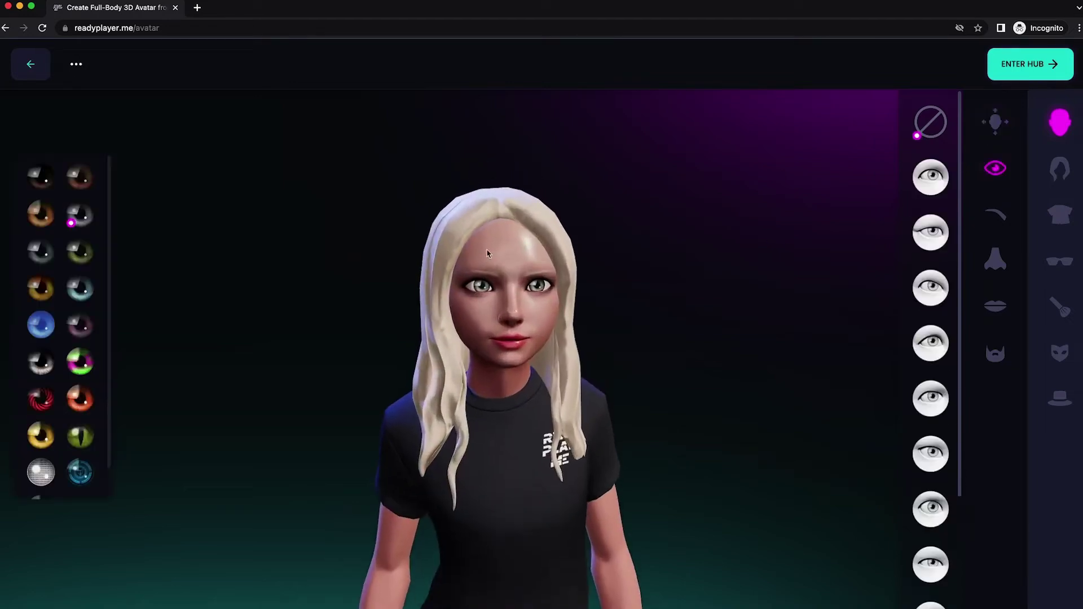
click(80, 289)
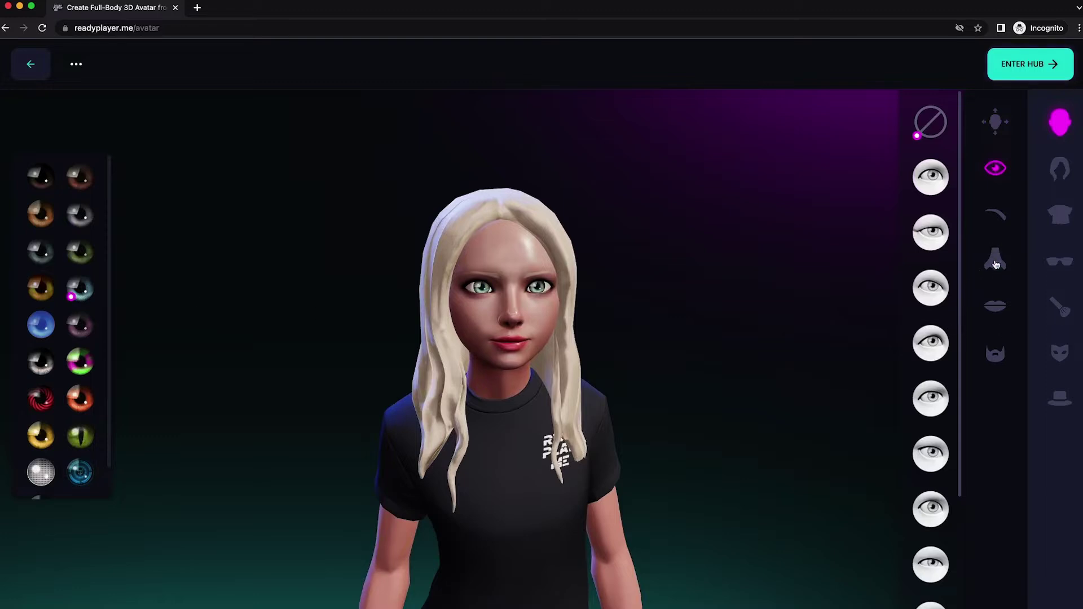
click(996, 262)
click(994, 306)
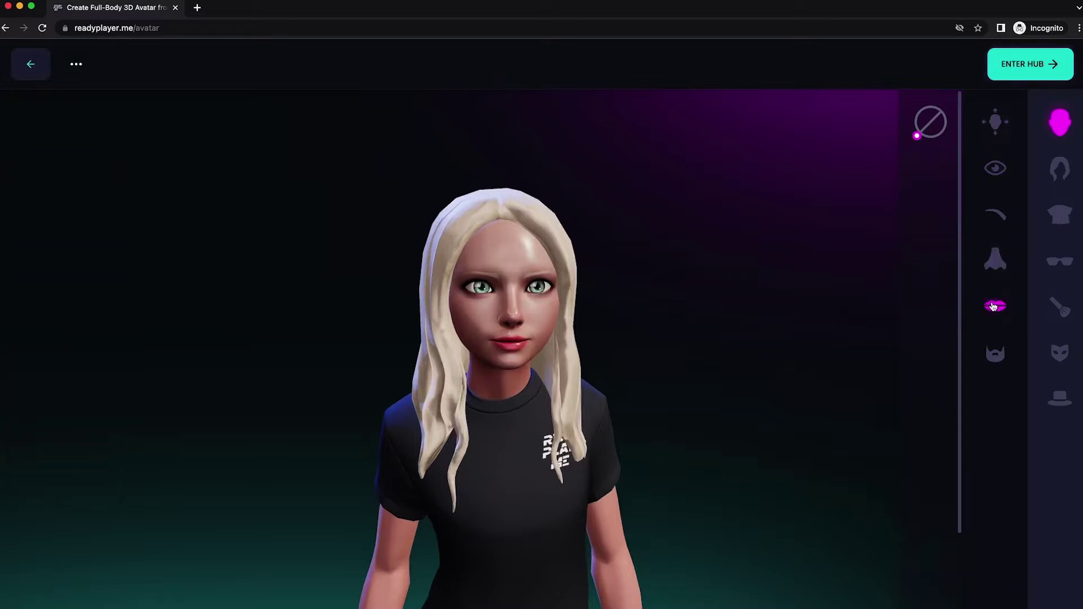
Give the avatar a short bob and the pink-blue jacket outfit, then go to the hub
click(1060, 168)
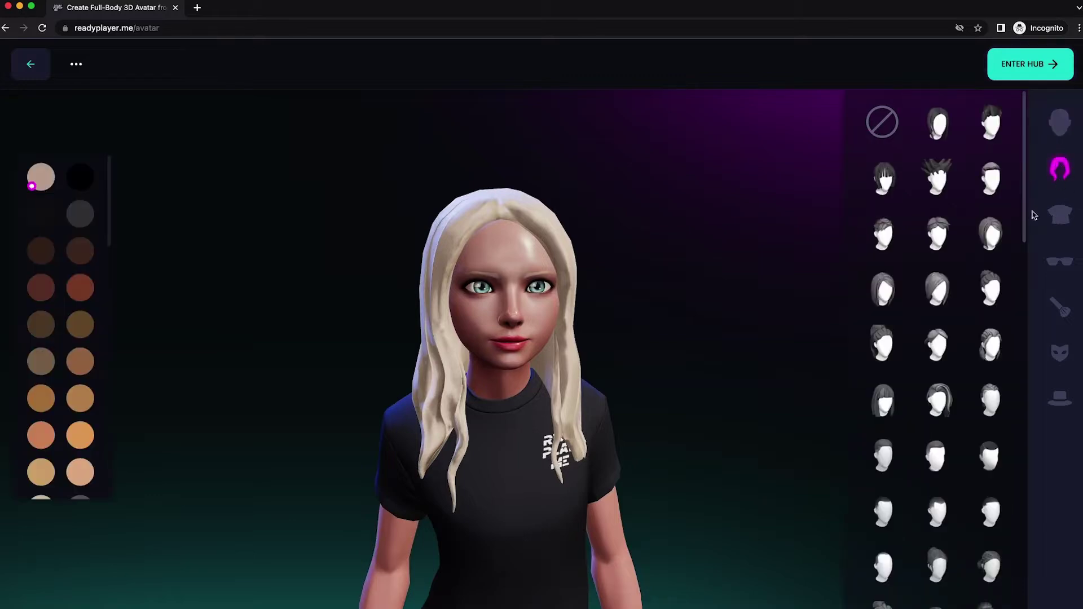
click(980, 238)
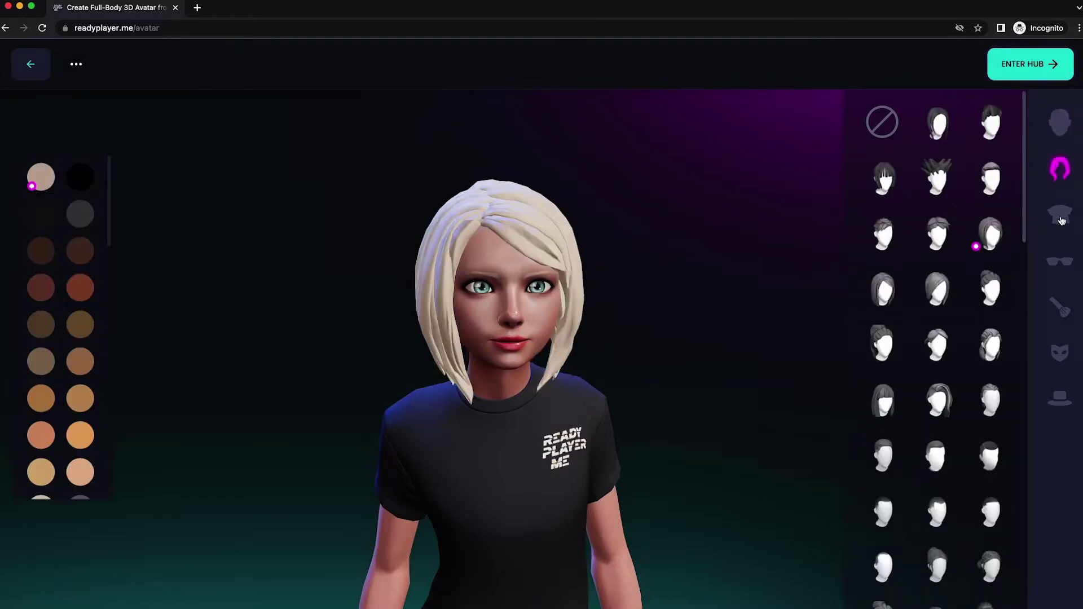
click(1061, 220)
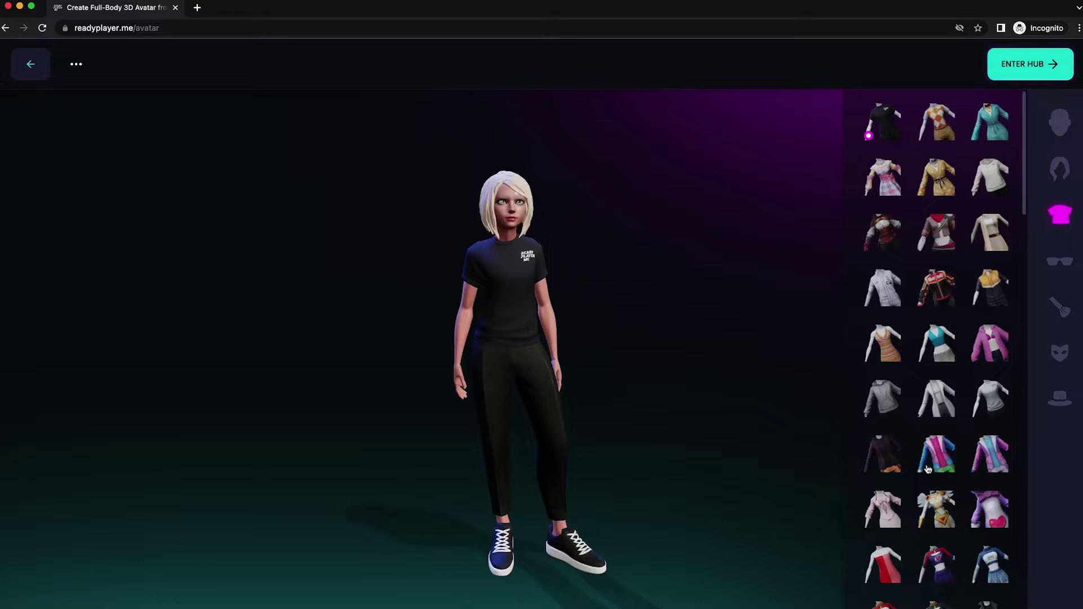
click(934, 467)
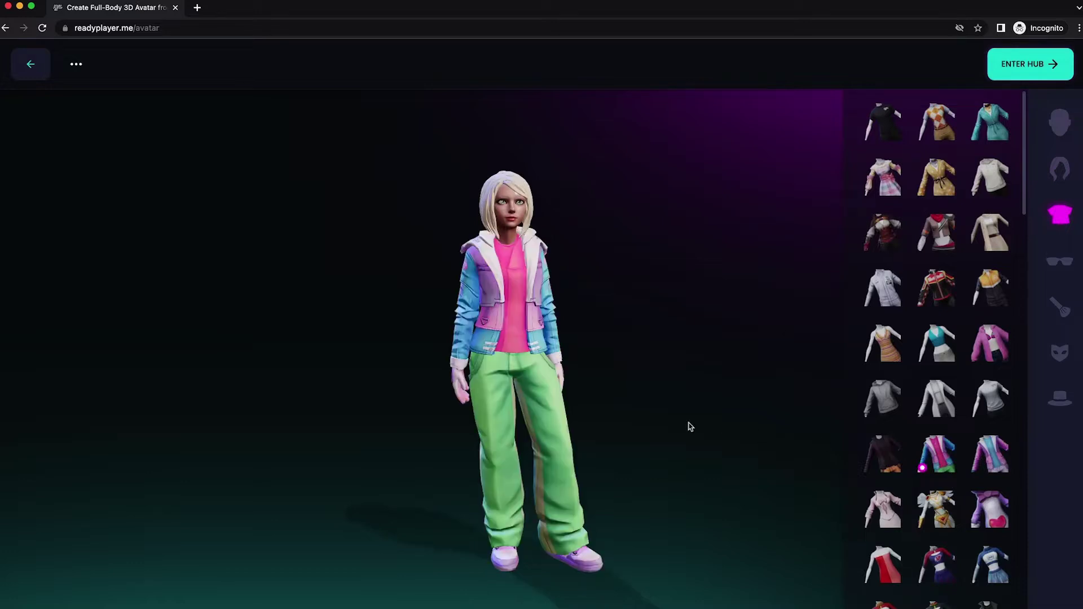
click(1027, 65)
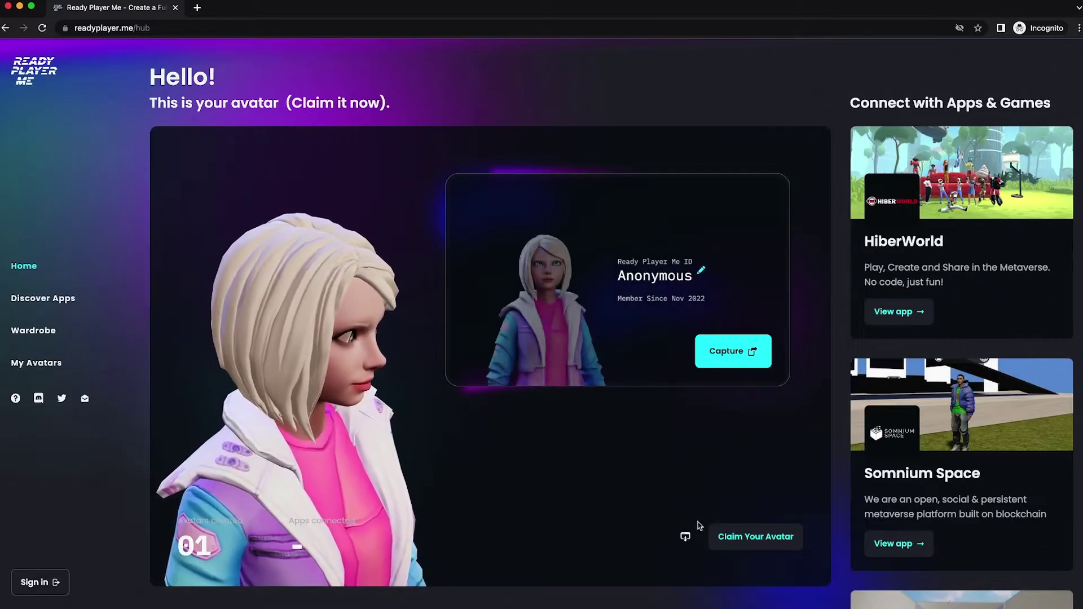
Download the avatar as a .glb file and reveal it in the characters3 folder
click(685, 537)
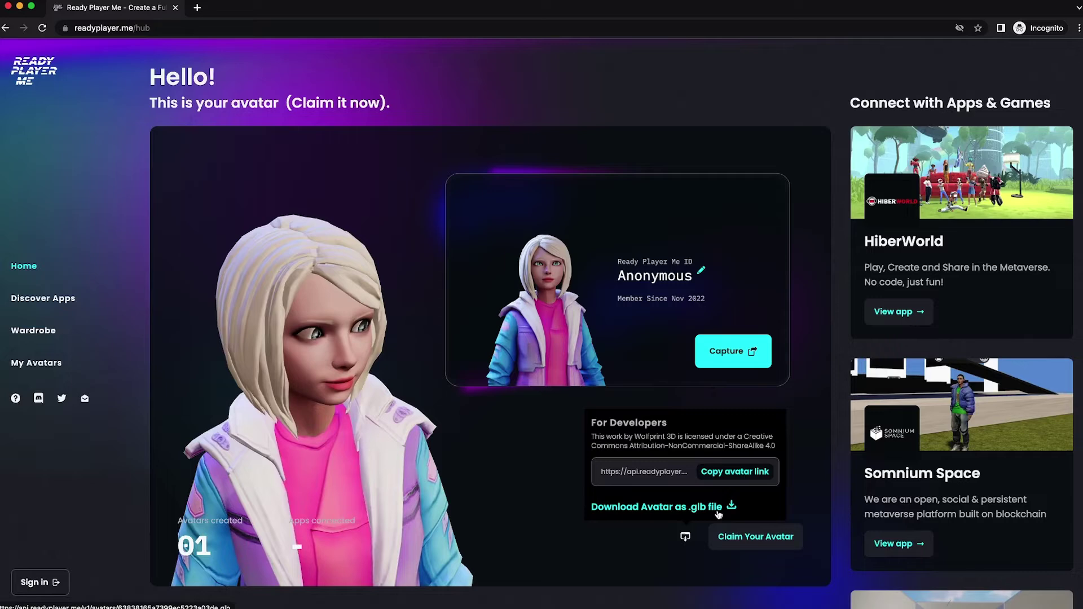
click(698, 508)
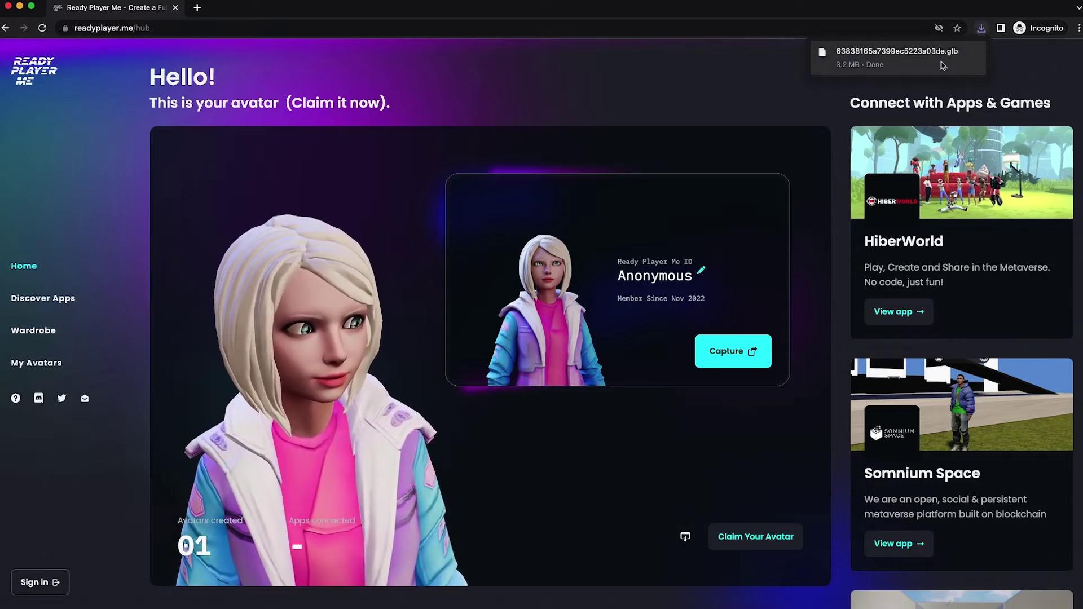
right_click(898, 57)
click(926, 90)
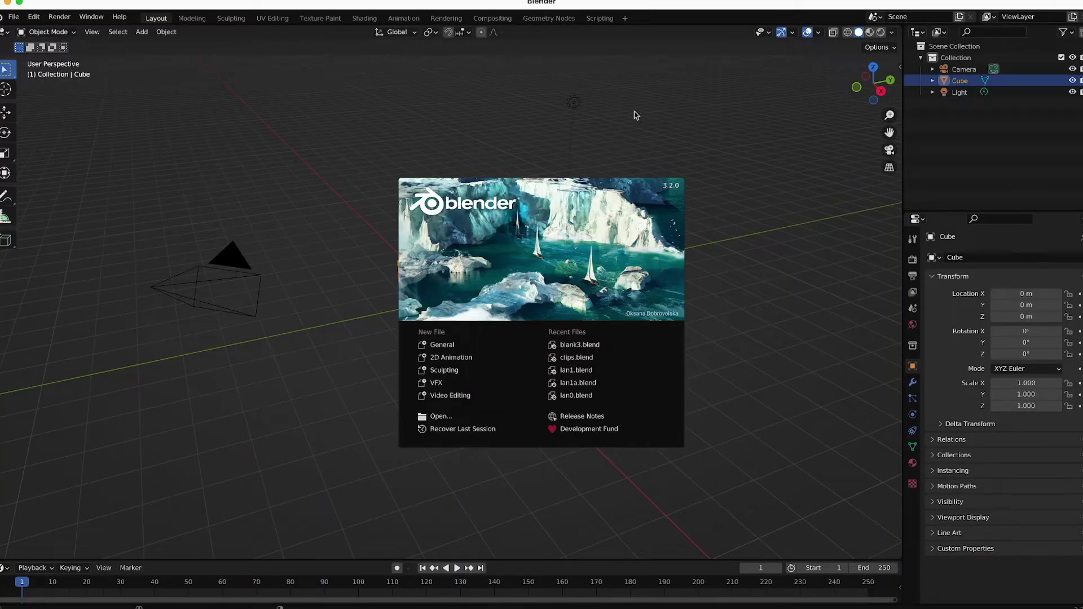
Close the Blender splash screen and delete the default cube
click(652, 142)
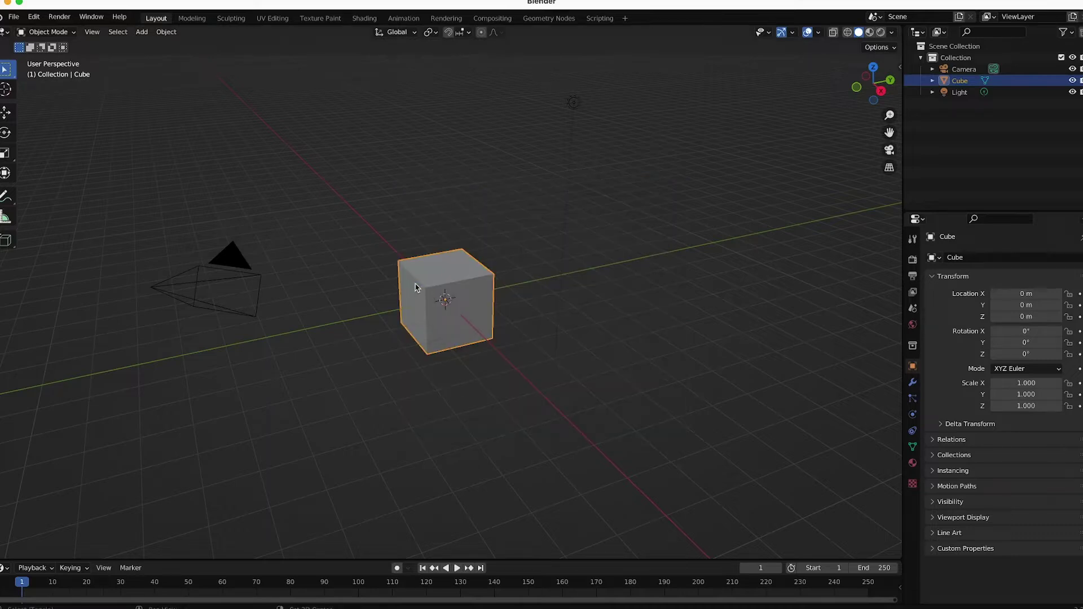
key(Delete)
click(14, 16)
Import the avatar .glb from characters3 and view it front-on in Rendered shading
mouse_move(68, 172)
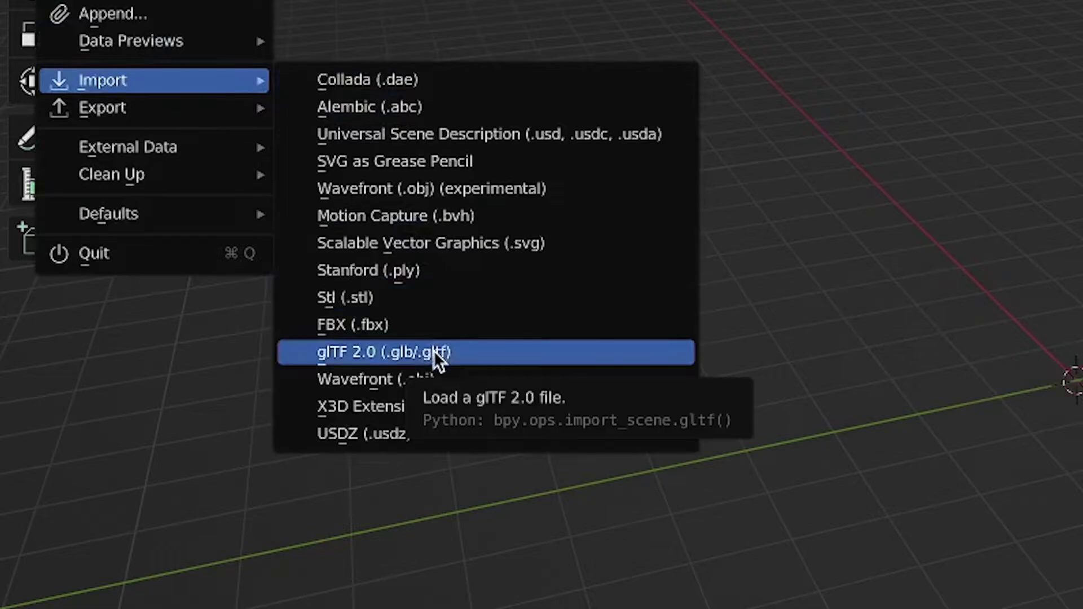
click(438, 352)
scroll(218, 338, up, 3)
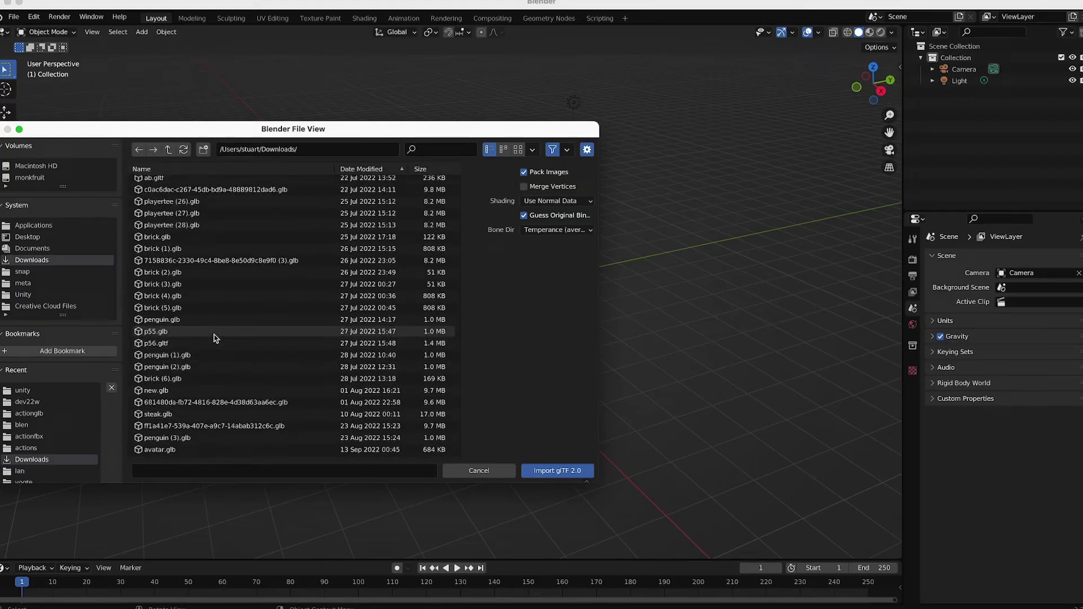
double_click(218, 334)
click(171, 182)
double_click(171, 183)
scroll(497, 276, up, 7)
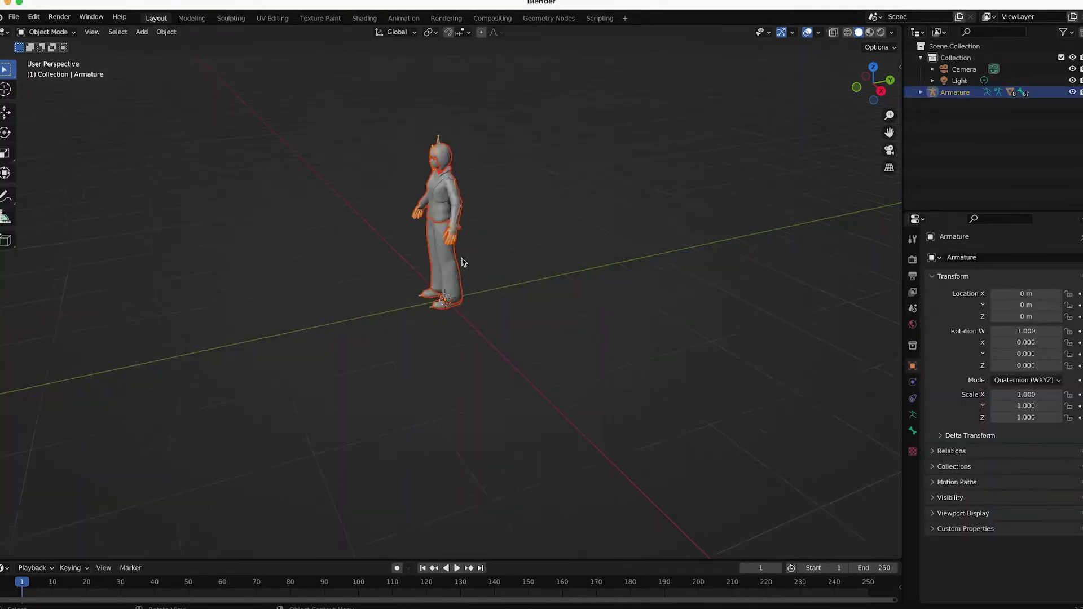
middle_drag(488, 268, 570, 274)
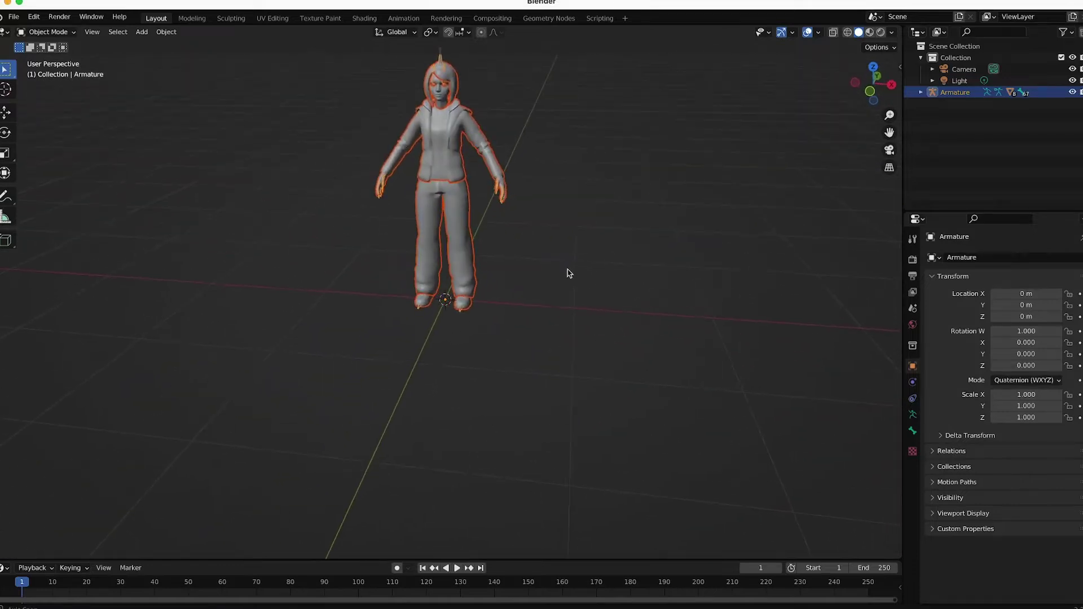
click(881, 36)
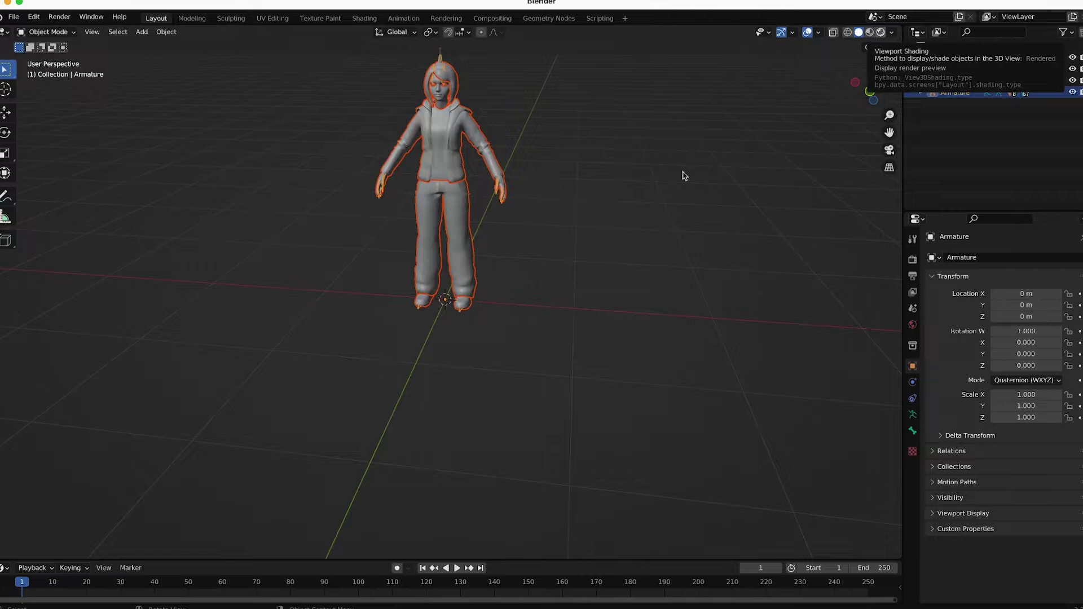
scroll(565, 221, up, 3)
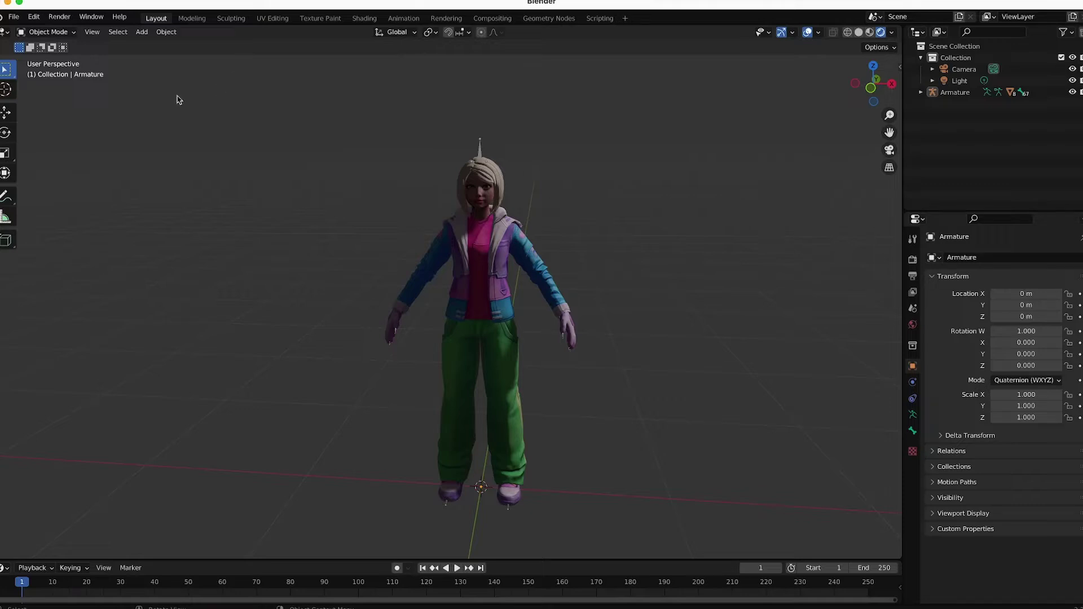
Start a glTF 2.0 export with Format set to glTF Separate
click(17, 18)
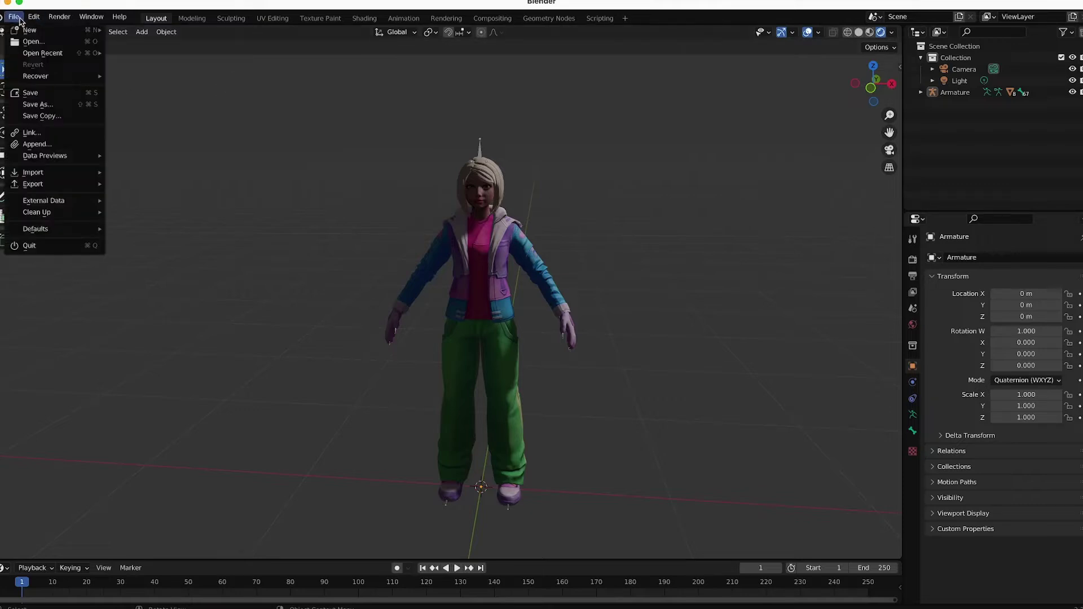
mouse_move(50, 184)
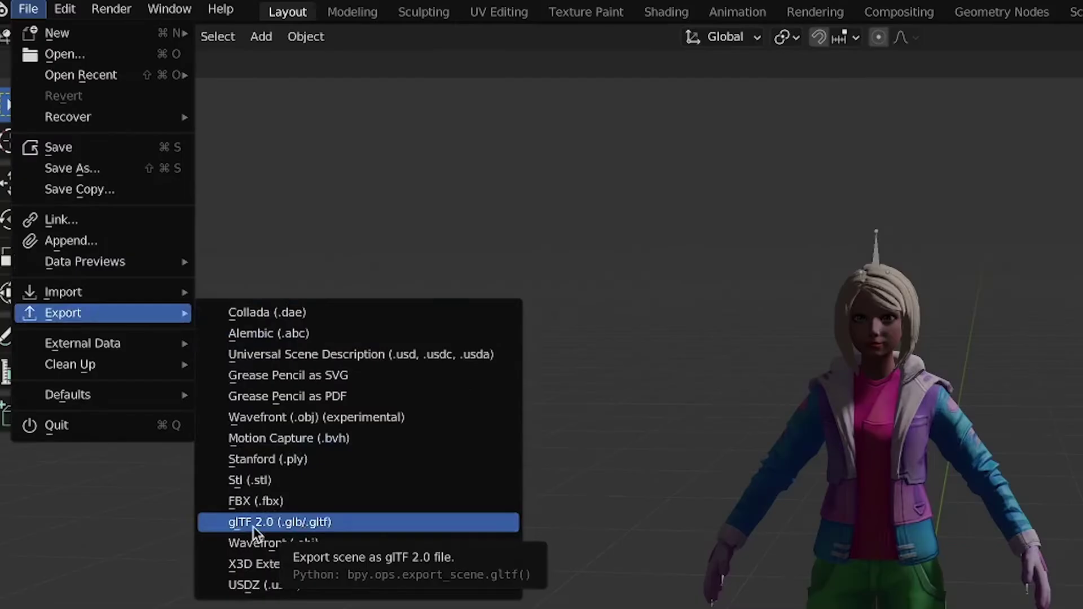
click(265, 524)
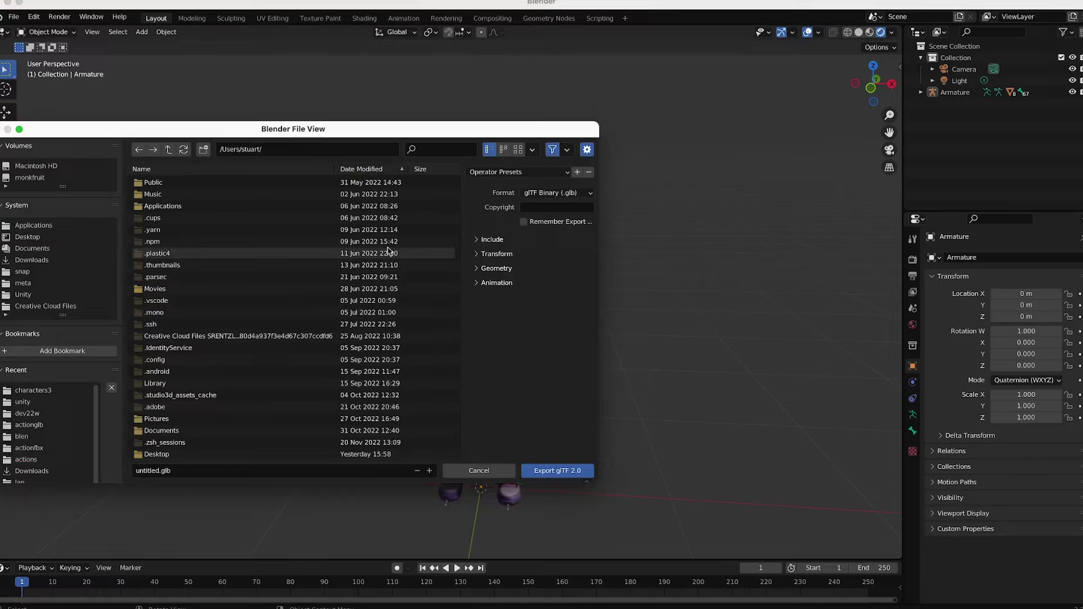
click(557, 194)
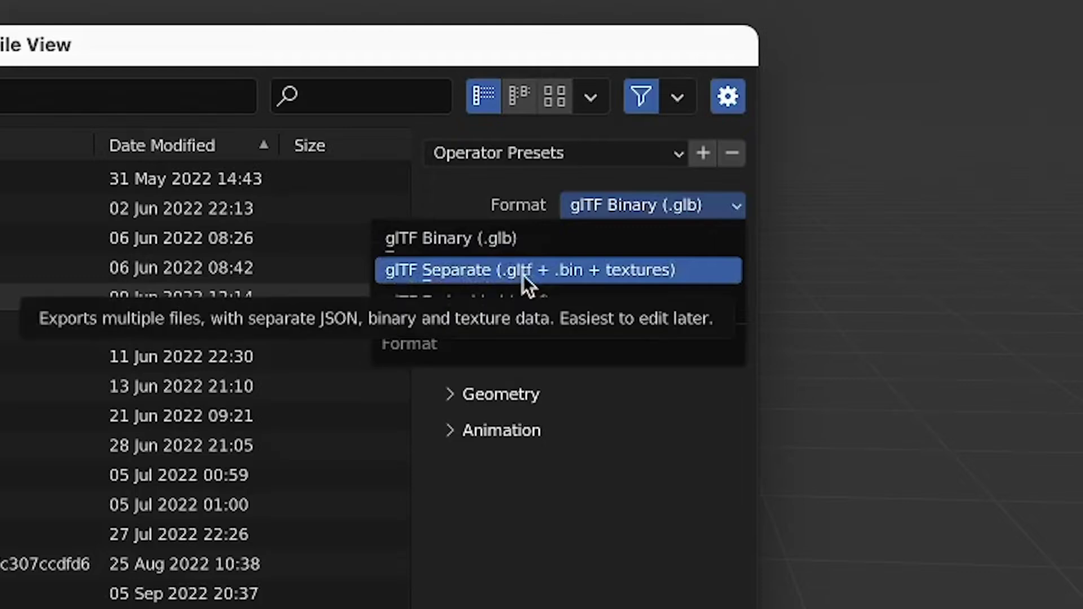
click(613, 274)
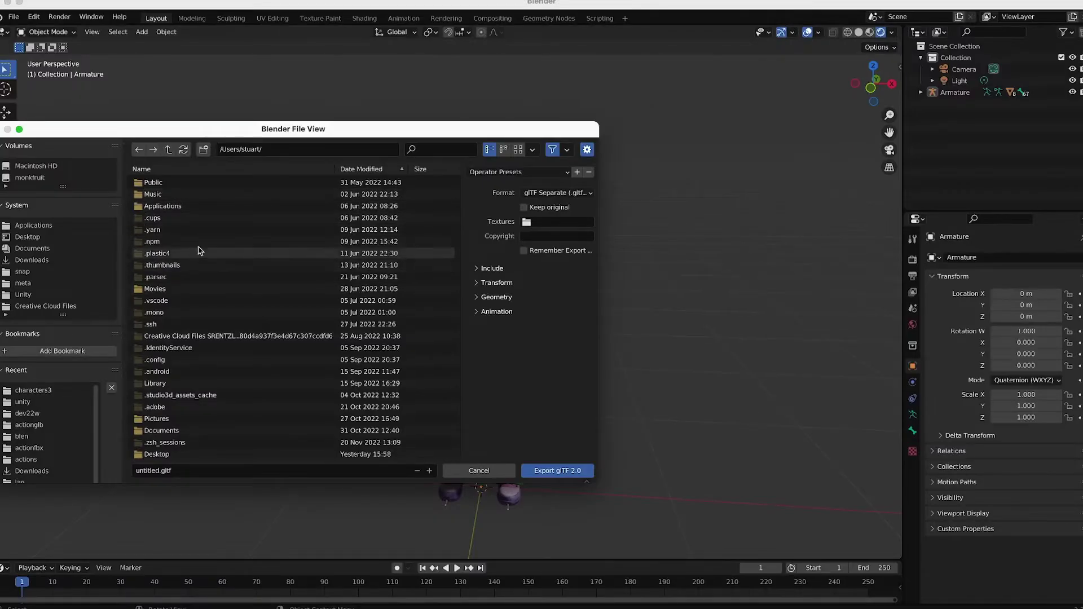
Create a folder named gltf in characters3 and export the avatar into it
scroll(198, 260, down, 3)
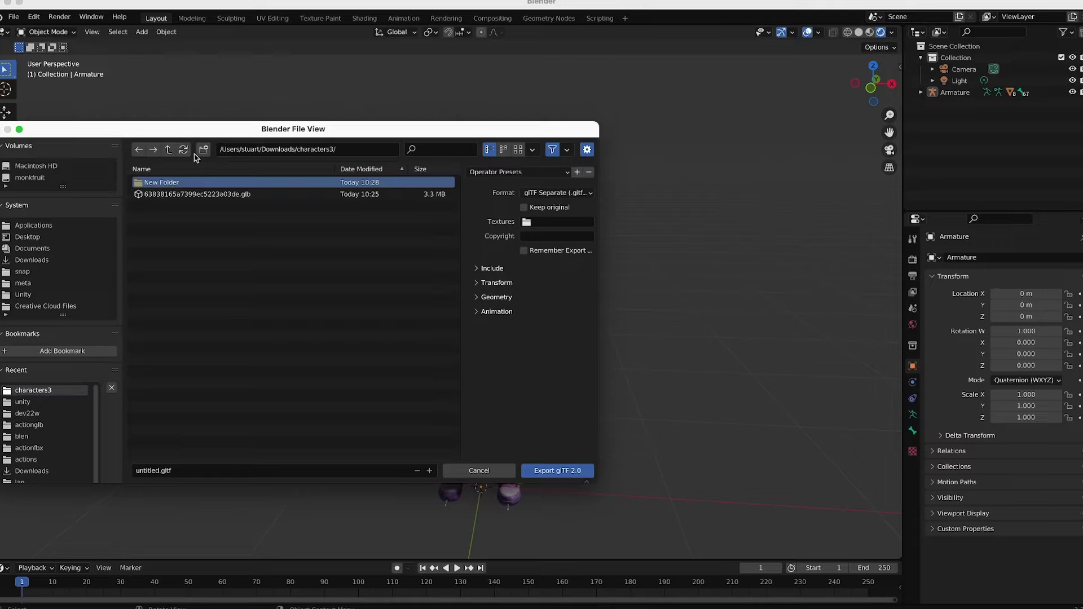
right_click(163, 186)
click(123, 263)
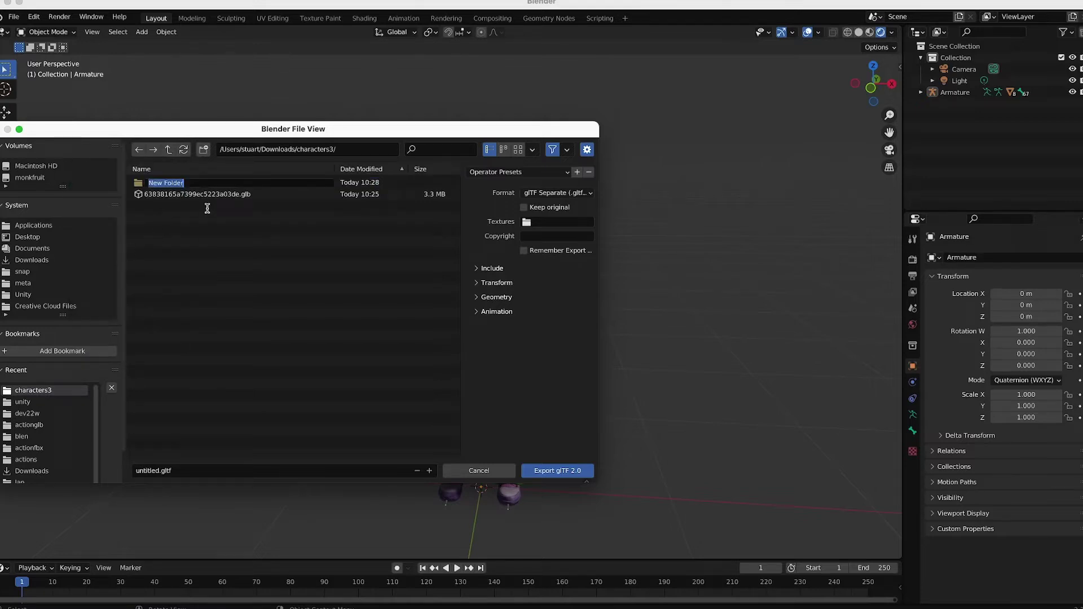
text(gltf)
key(Return)
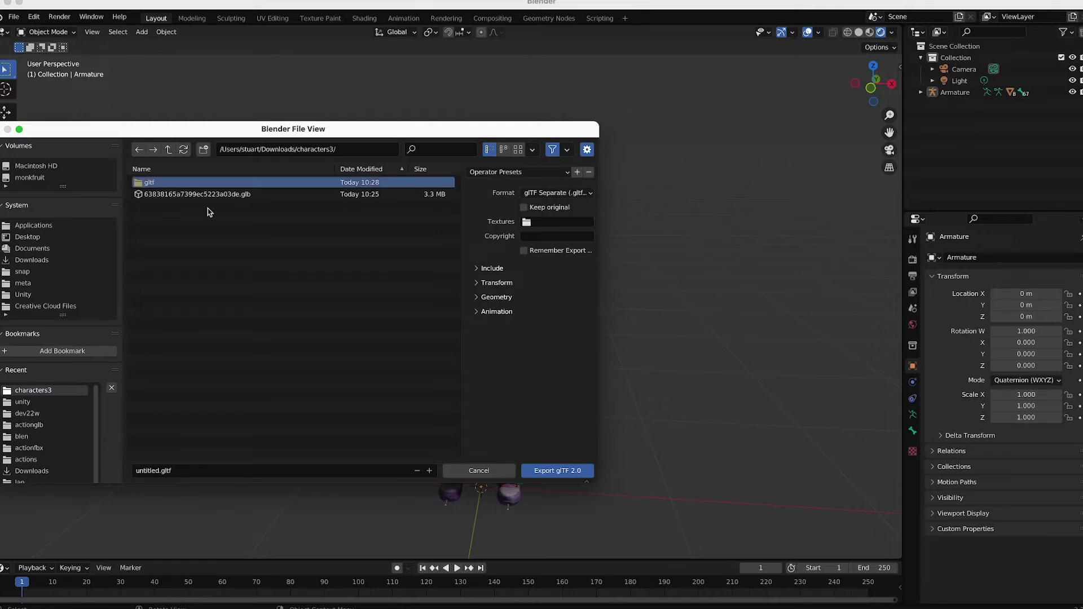
click(150, 185)
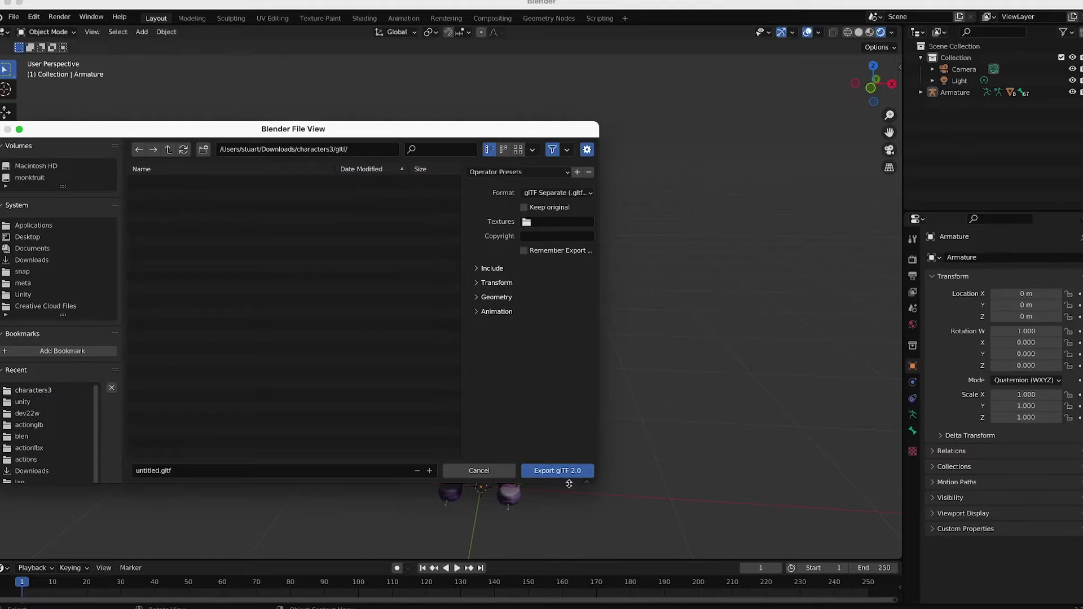
click(555, 471)
Start a new General scene without saving and delete the default cube
click(14, 17)
mouse_move(19, 34)
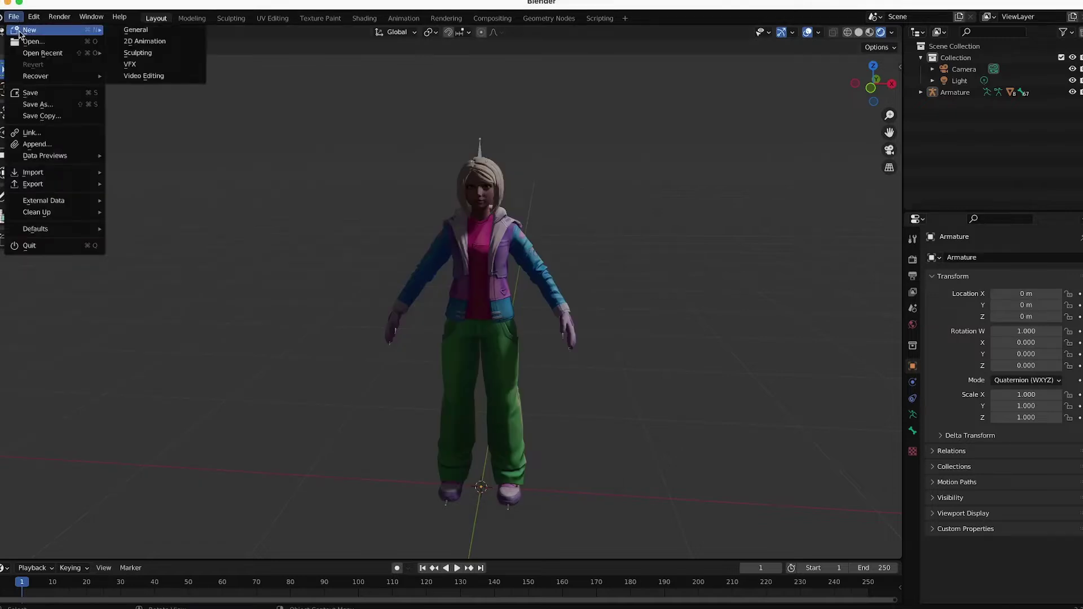
click(164, 31)
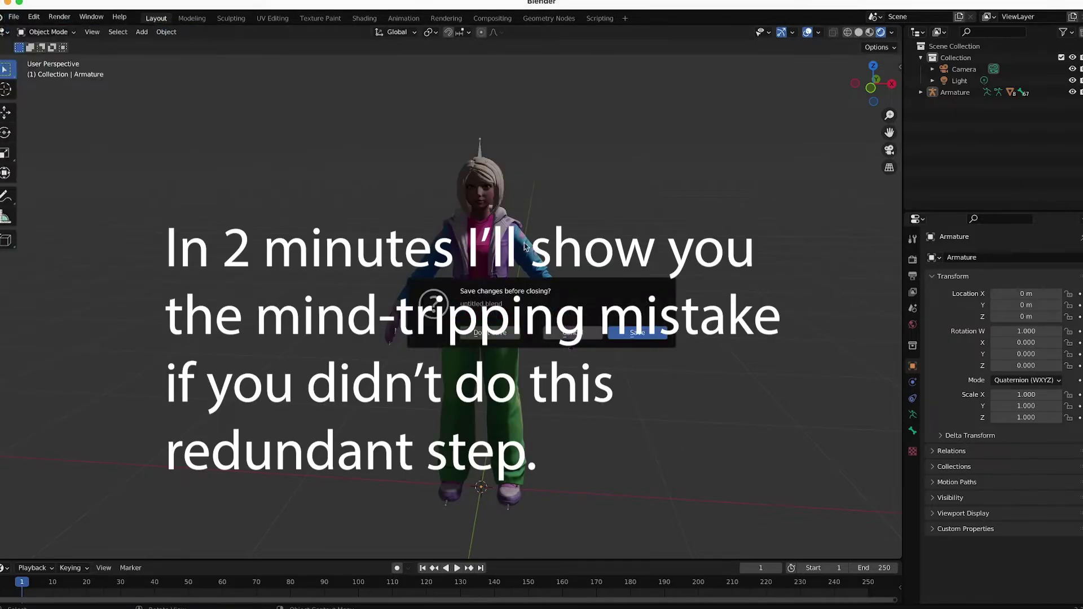
click(491, 333)
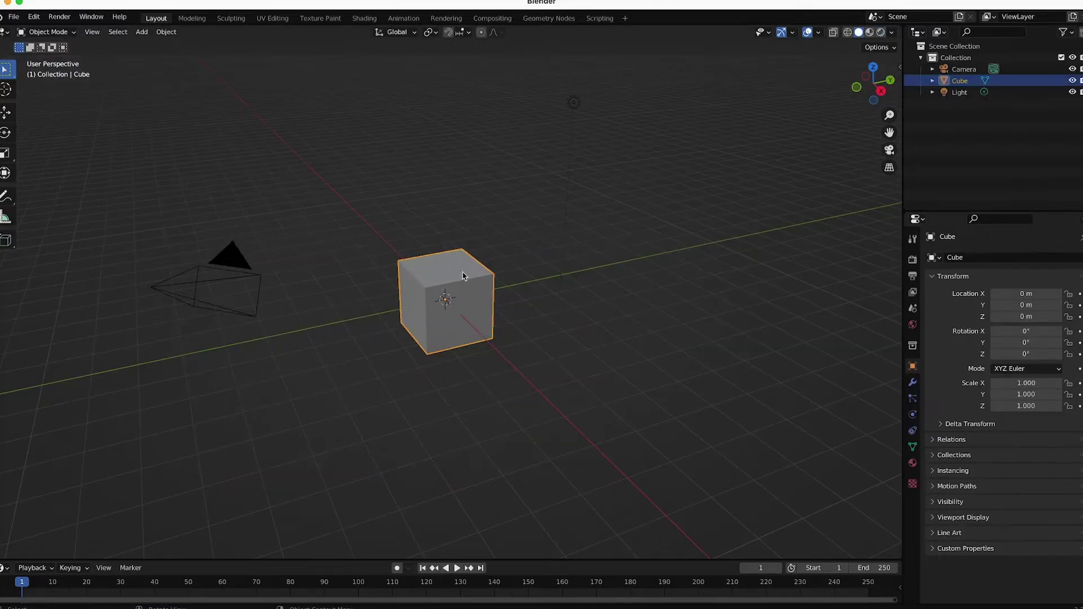
key(Delete)
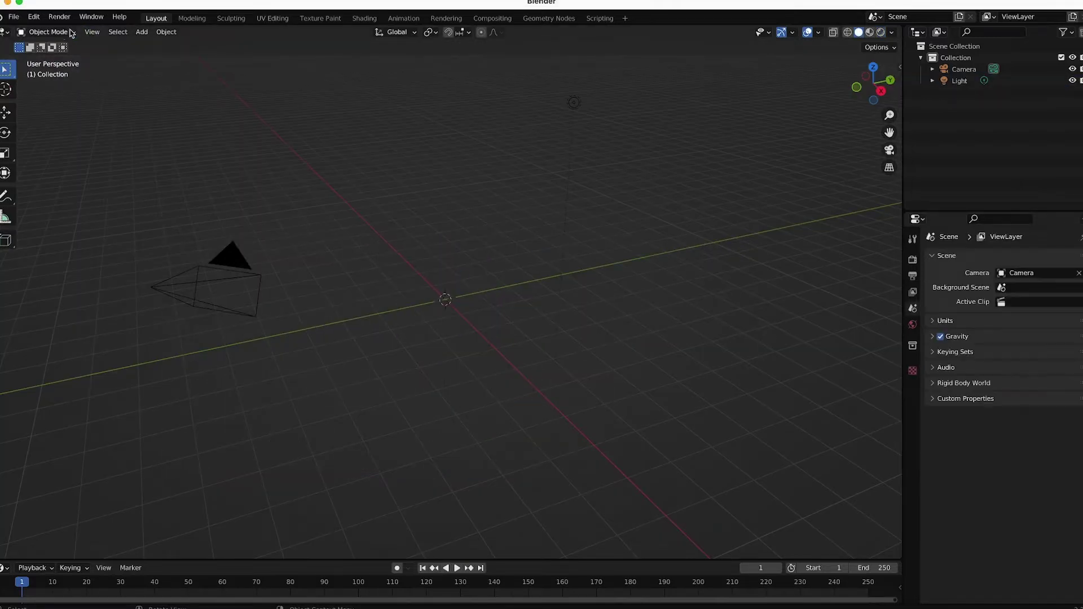
Import untitled.gltf from the gltf folder as a glTF 2.0 file
click(14, 17)
mouse_move(56, 173)
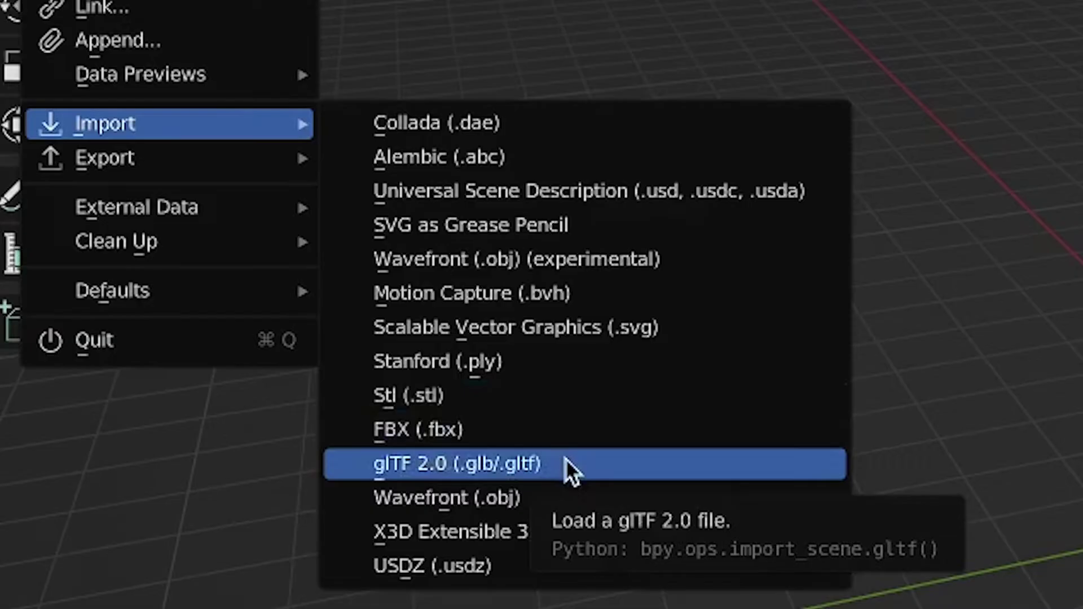
click(189, 289)
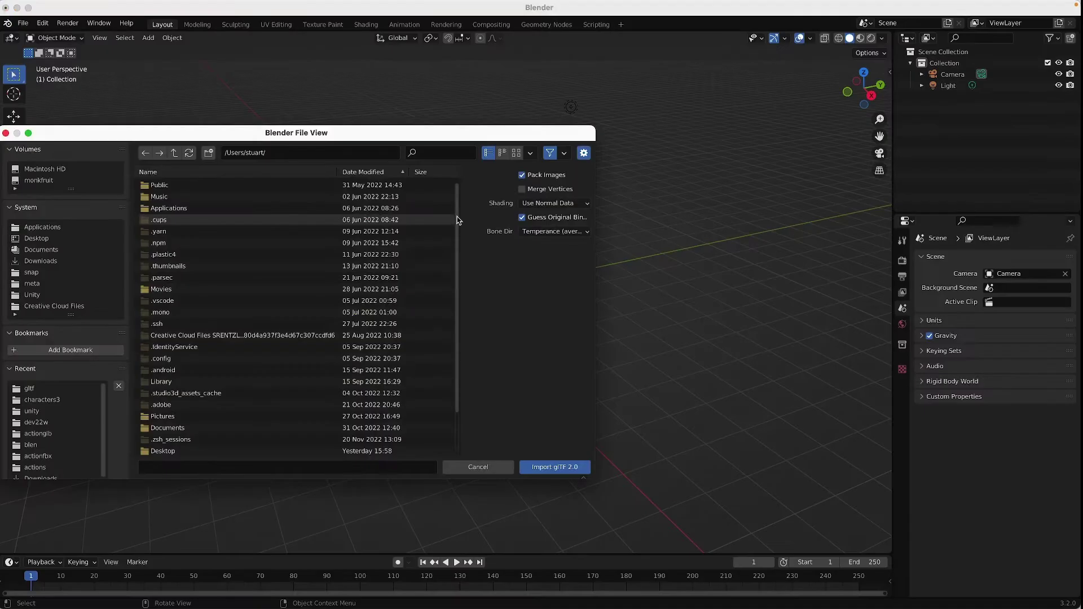
scroll(1081, 262, down, 2)
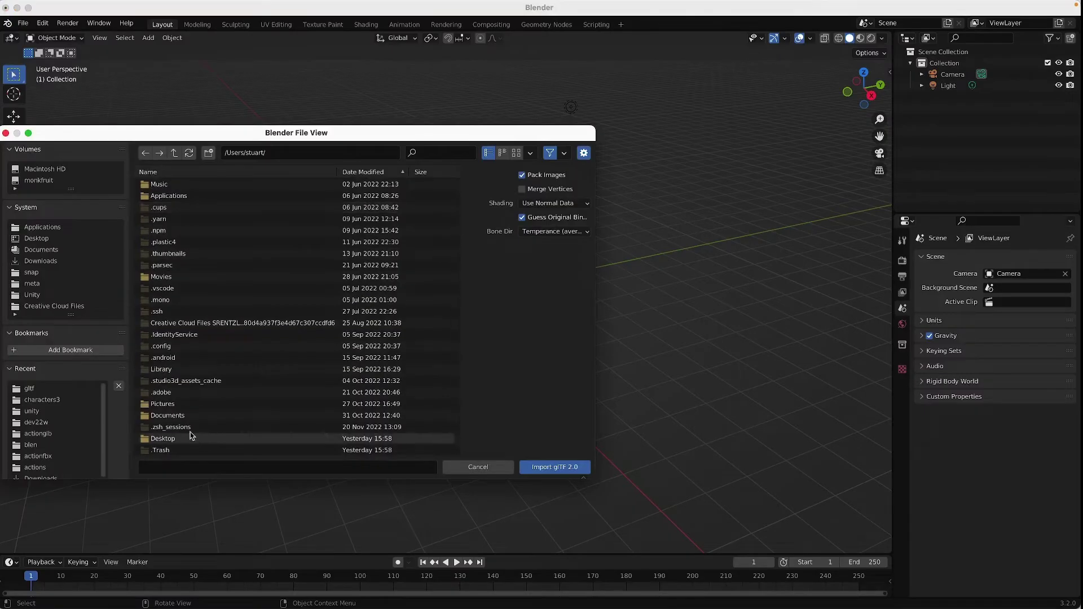
click(41, 263)
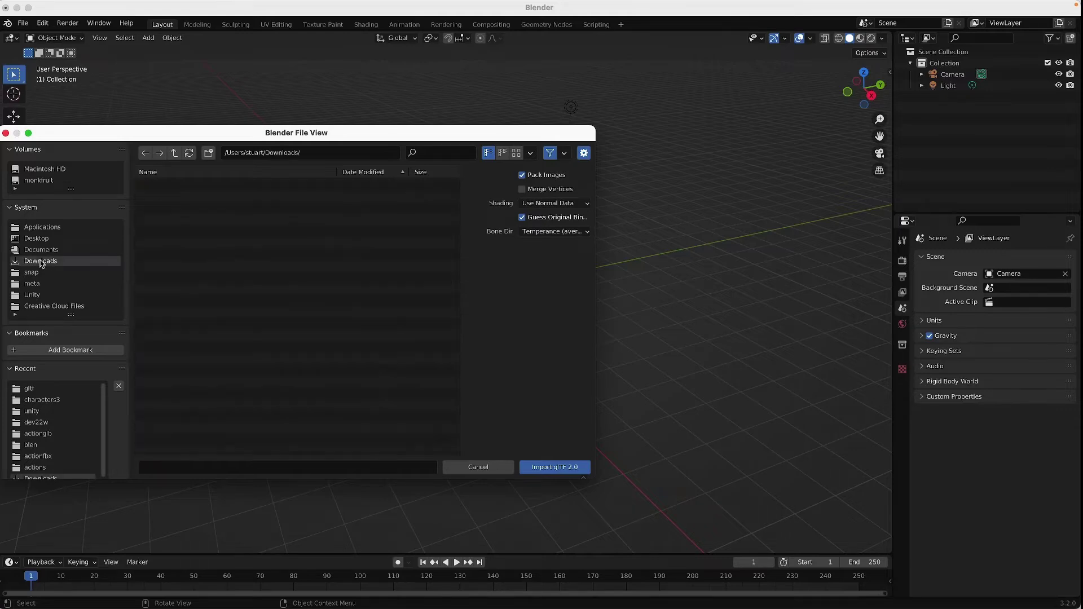
scroll(220, 291, down, 10)
scroll(220, 291, down, 15)
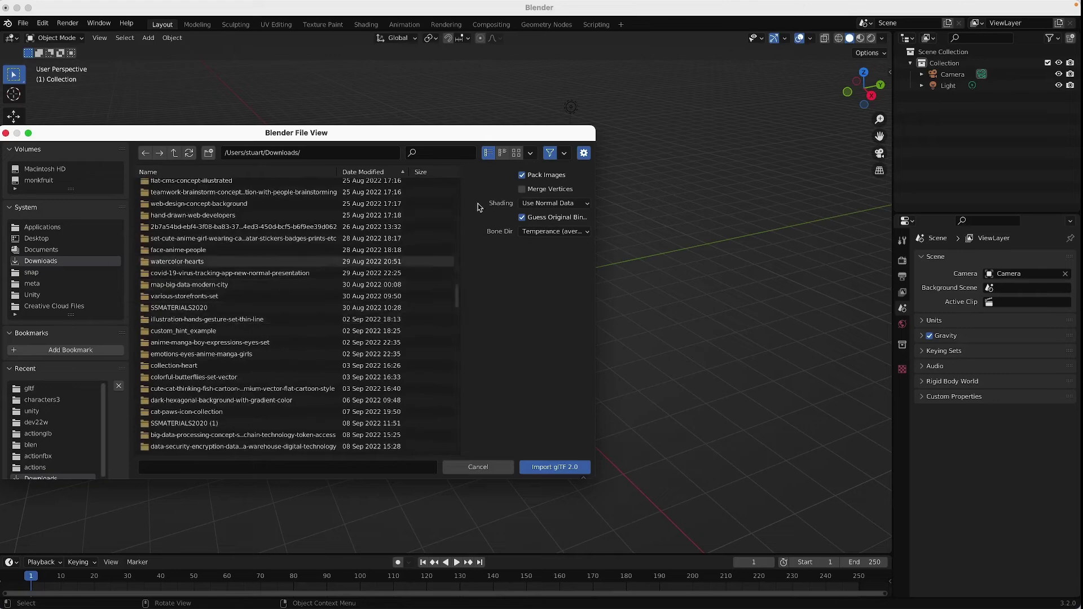
drag(457, 290, 446, 387)
click(29, 388)
click(171, 186)
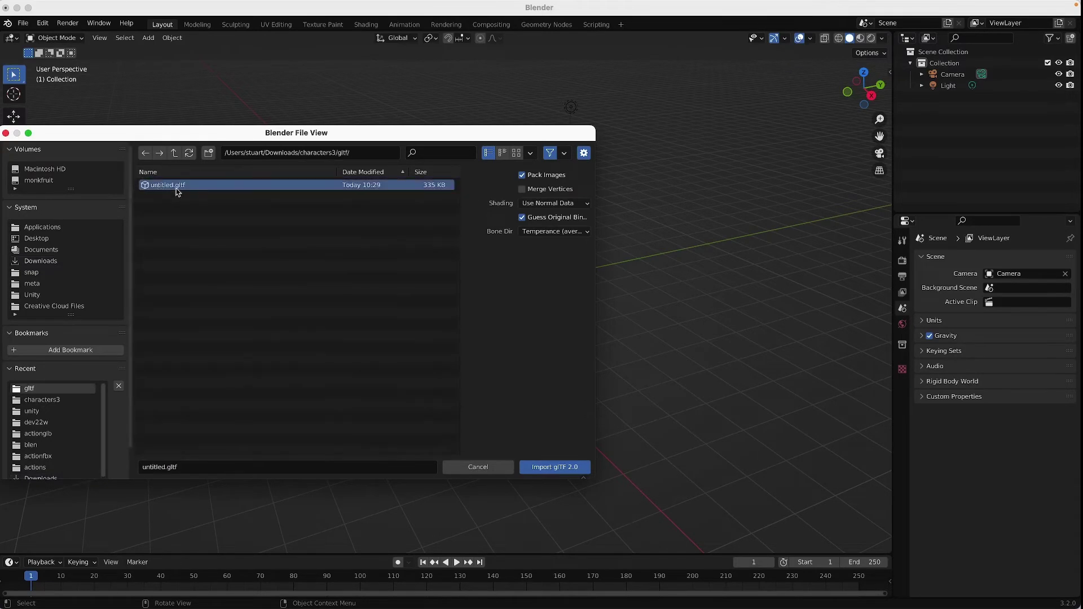
click(550, 468)
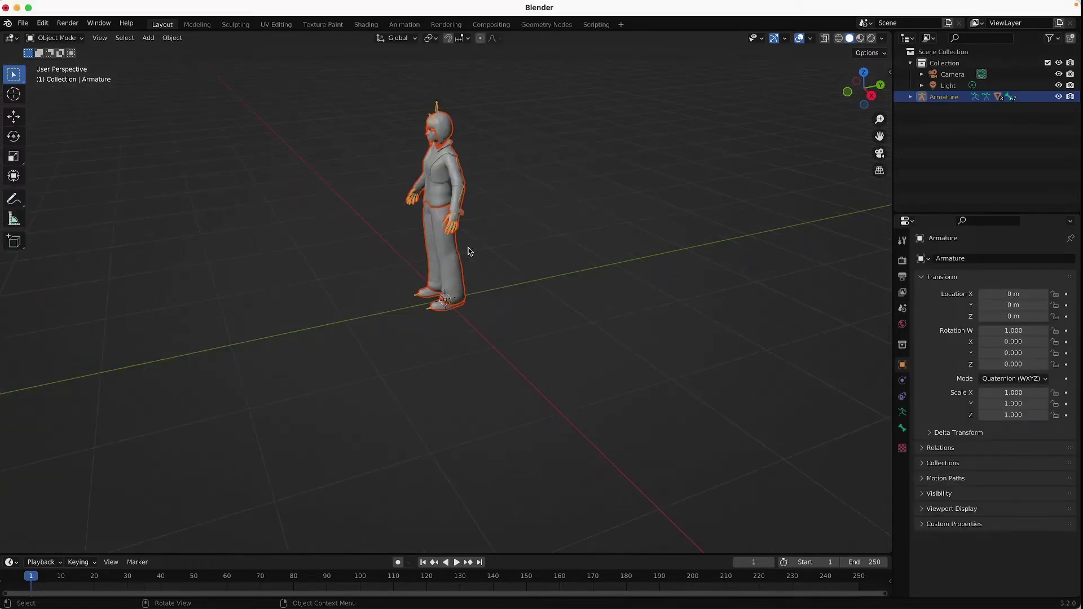
Turn the avatar to face front and show it in Material Preview shading
middle_drag(469, 252, 541, 251)
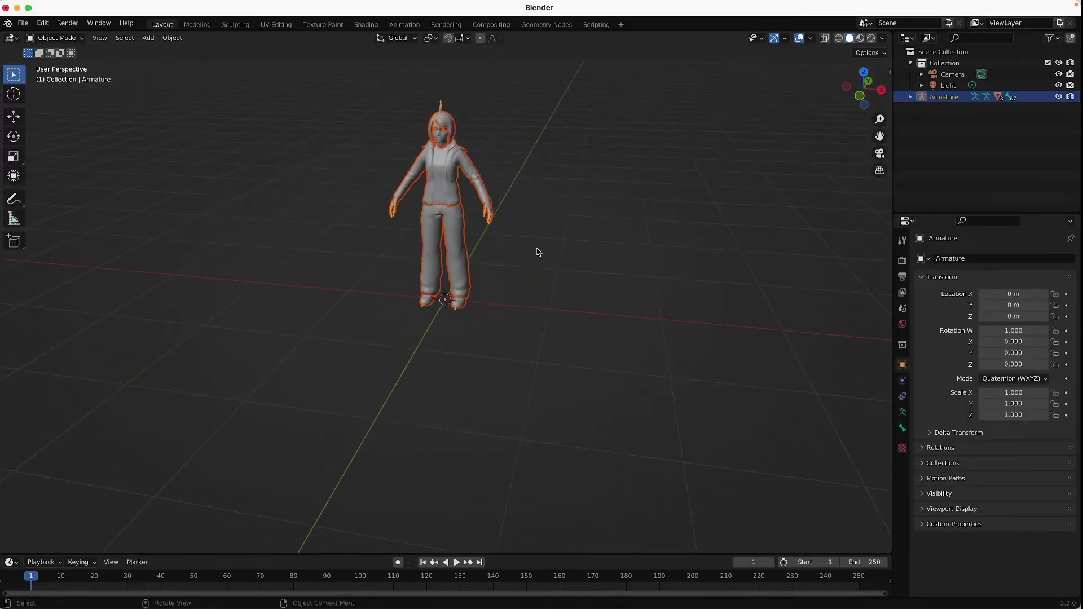
click(871, 40)
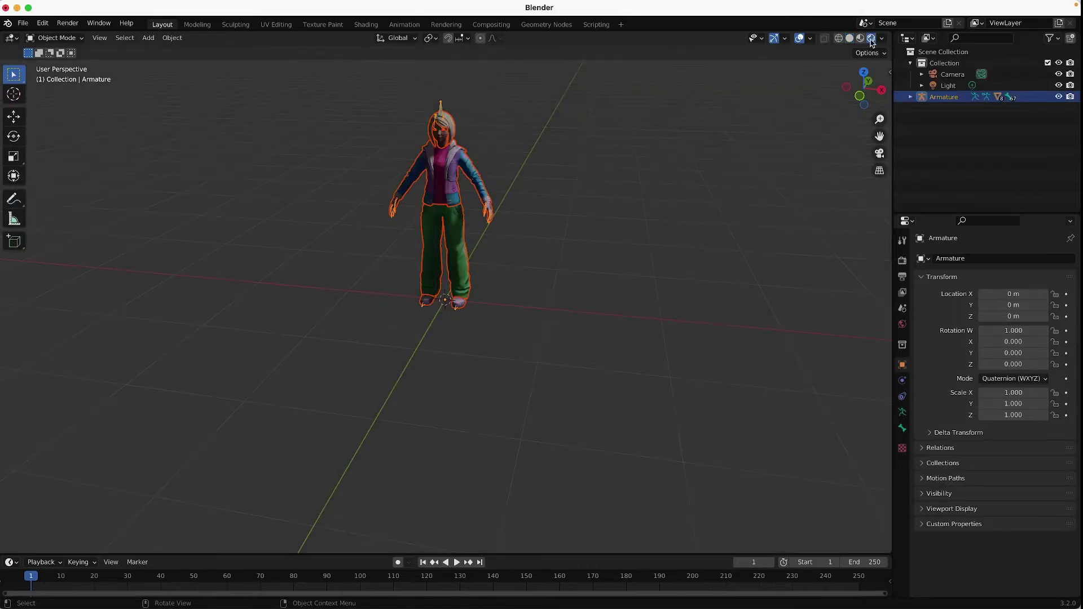
middle_drag(490, 171, 502, 322)
scroll(508, 153, up, 4)
scroll(507, 157, down, 2)
scroll(500, 310, up, 5)
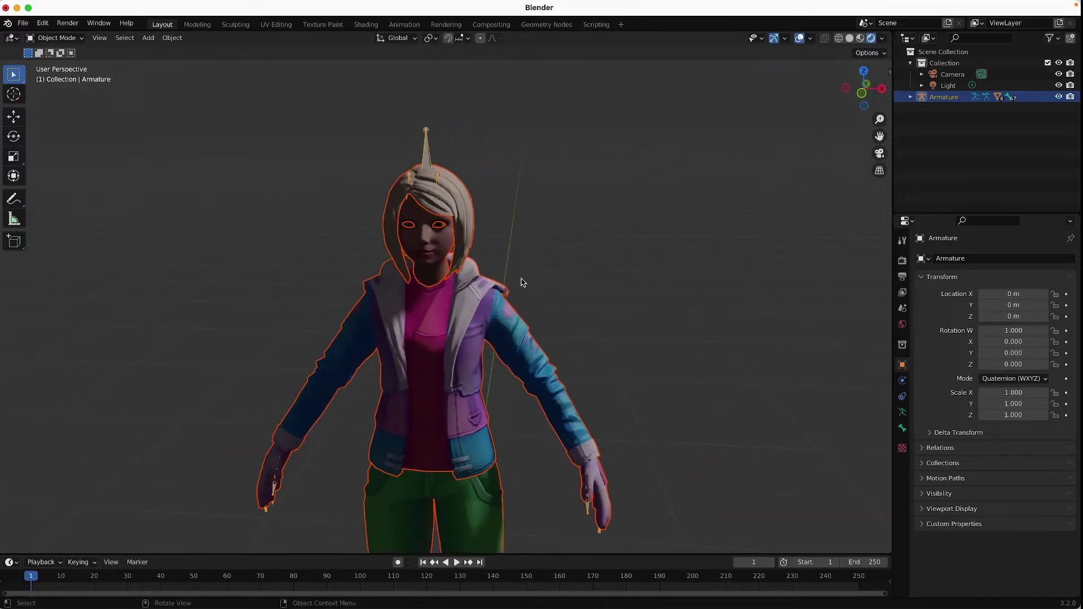
Start an FBX export and create a new fbx folder inside characters3
click(230, 162)
click(22, 22)
mouse_move(113, 187)
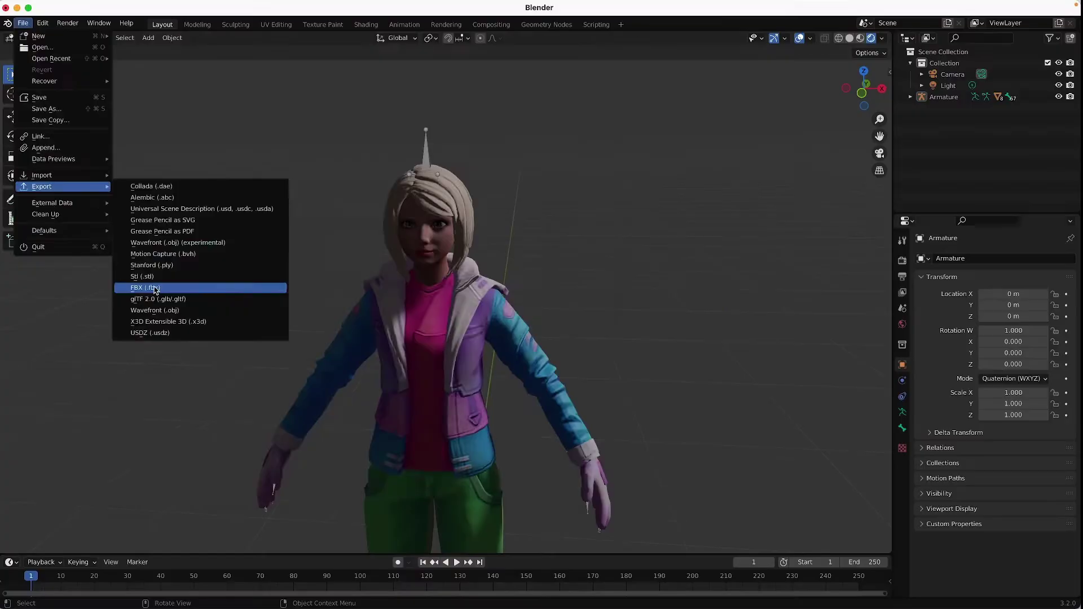
click(197, 389)
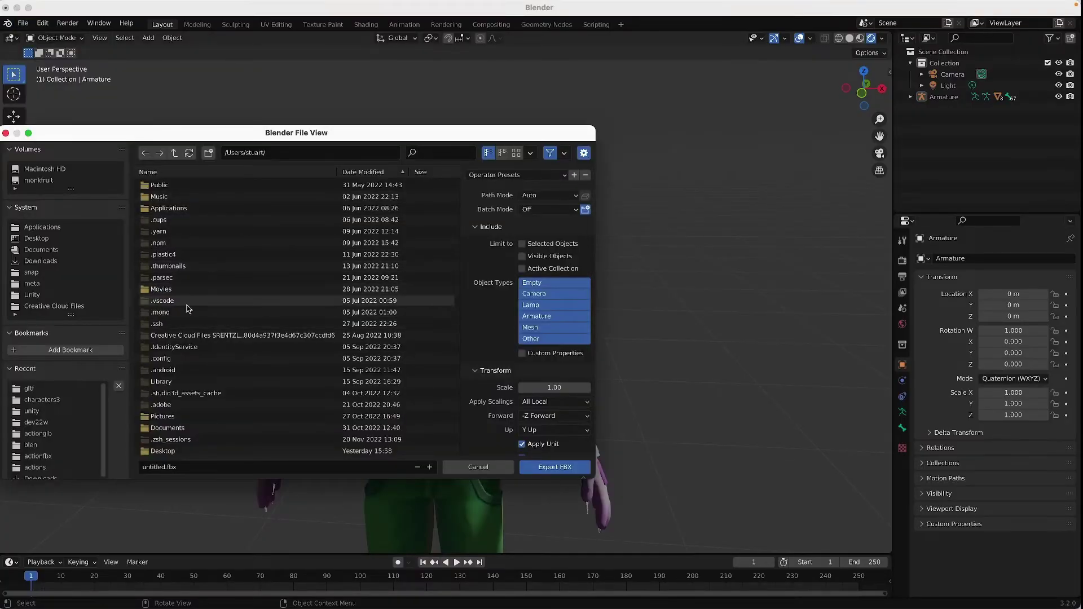
click(42, 399)
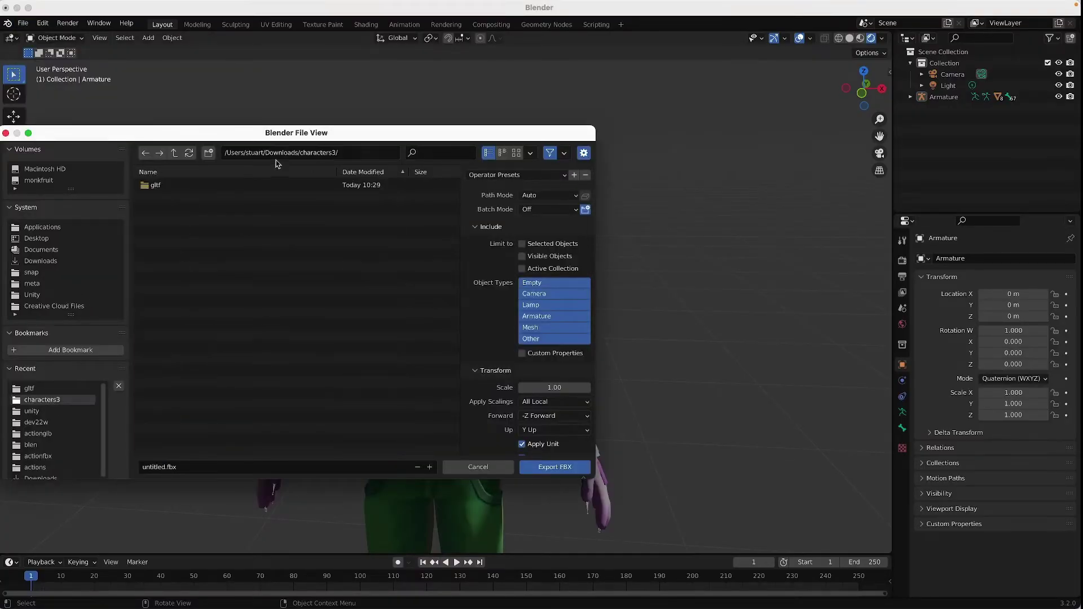
click(208, 155)
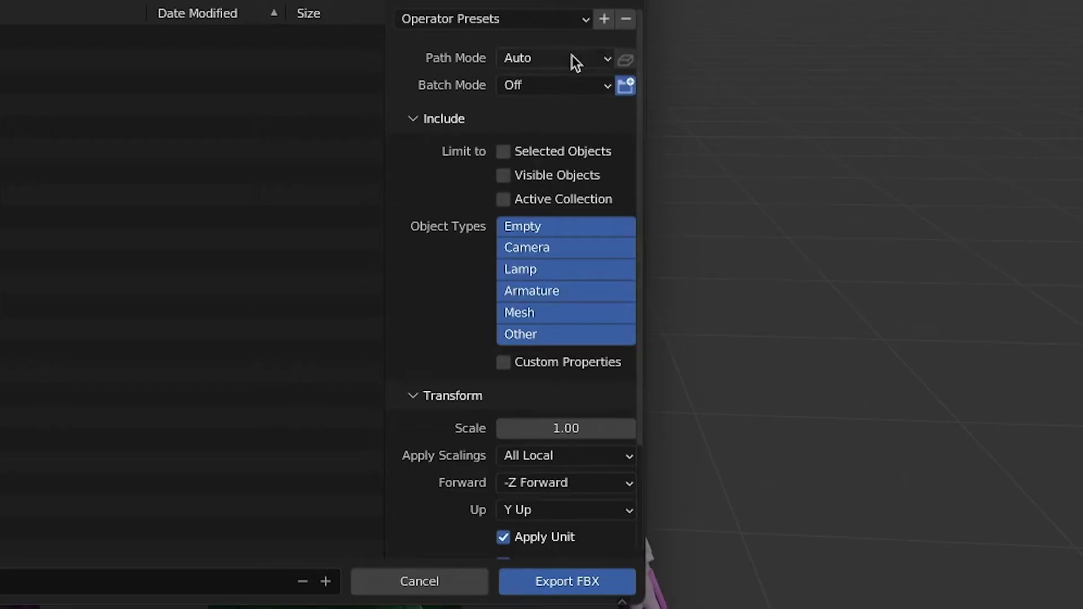
Set Path Mode to Copy, enable Embed Textures, and export the FBX
click(533, 60)
click(532, 204)
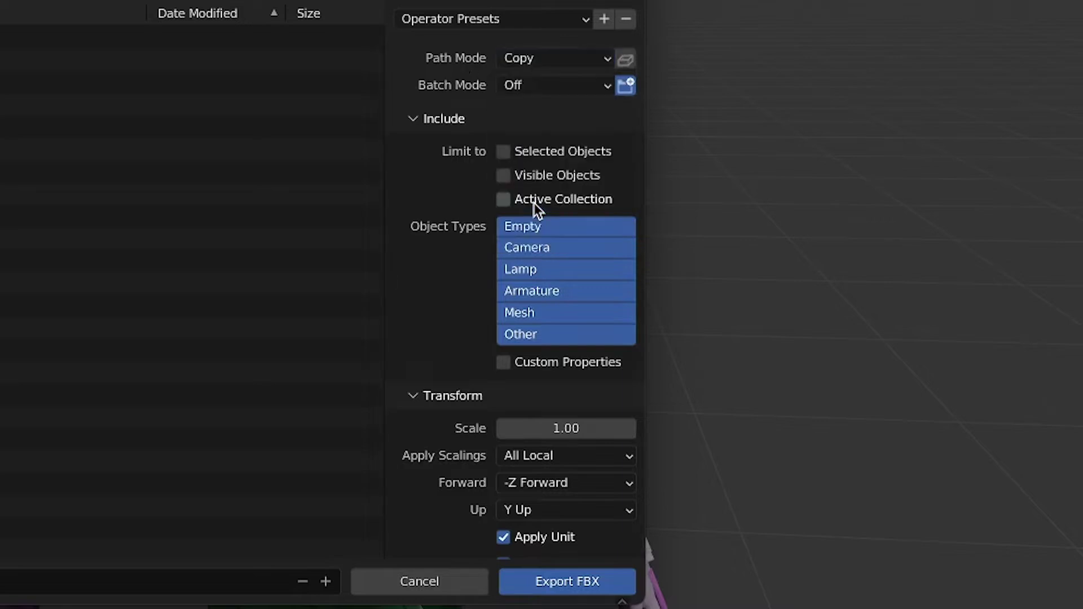
click(627, 60)
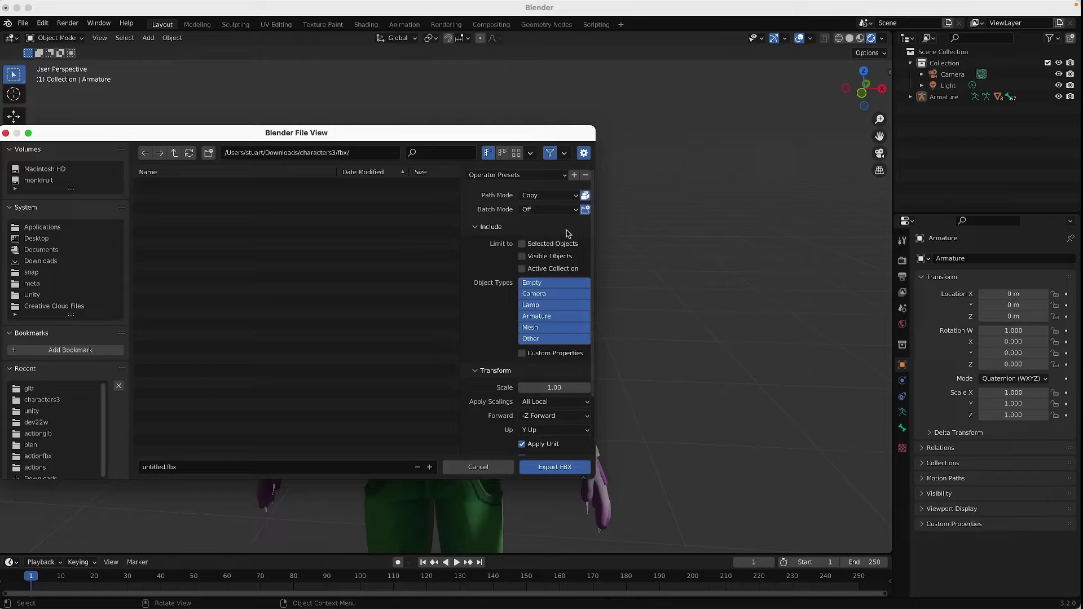
click(556, 468)
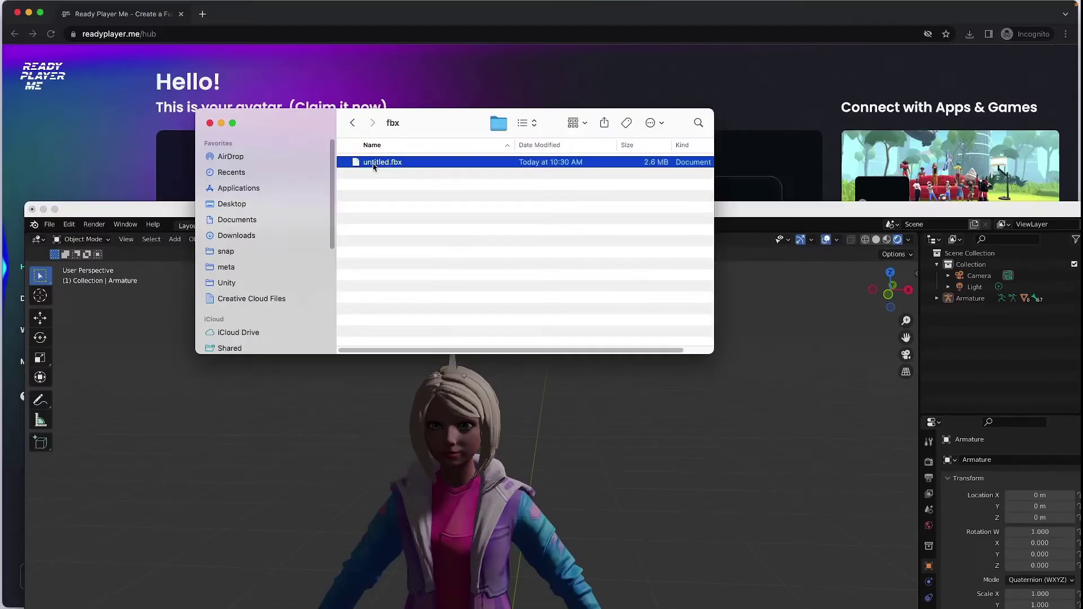
Rename untitled.fbx to character3.fbx in Finder
key(Return)
text(character)
text(3)
key(Return)
click(480, 276)
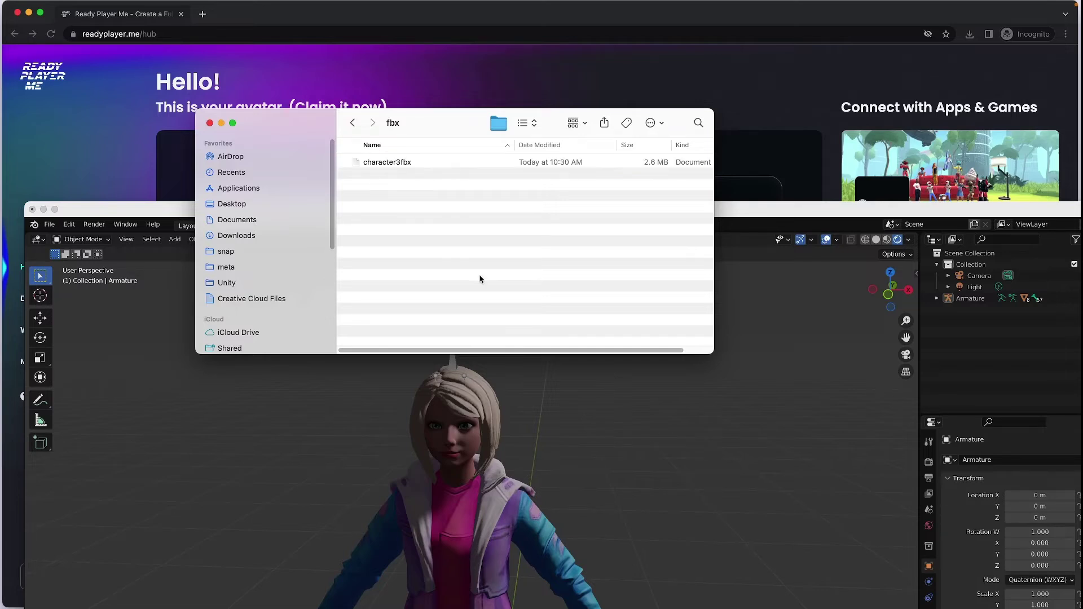
click(337, 79)
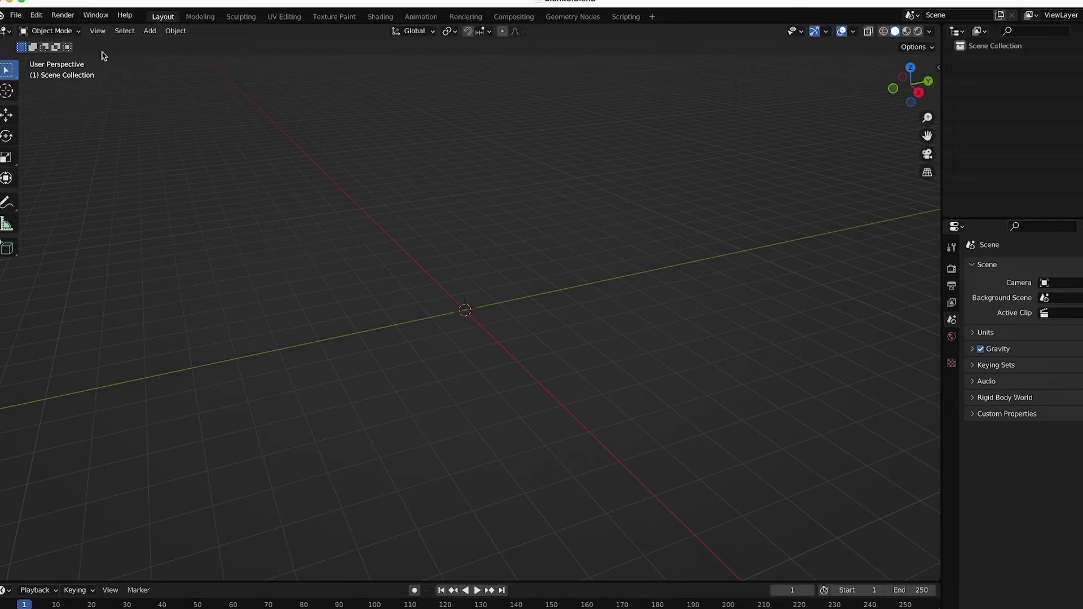
Import the avatar .glb from the characters3 downloads folder via glTF 2.0 import
click(19, 19)
mouse_move(35, 176)
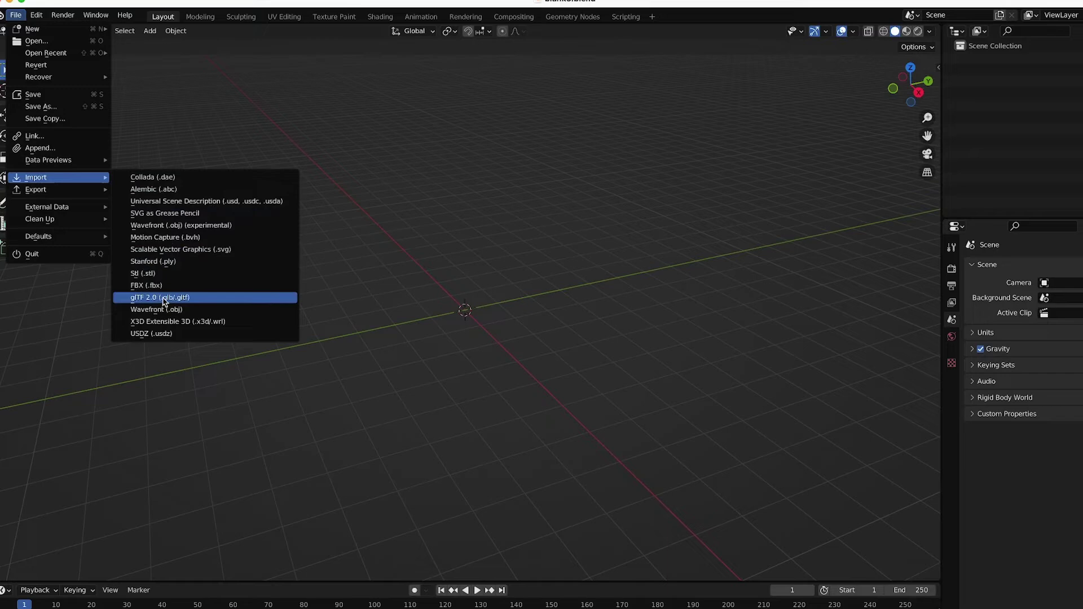
click(152, 296)
scroll(56, 395, down, 1)
click(34, 411)
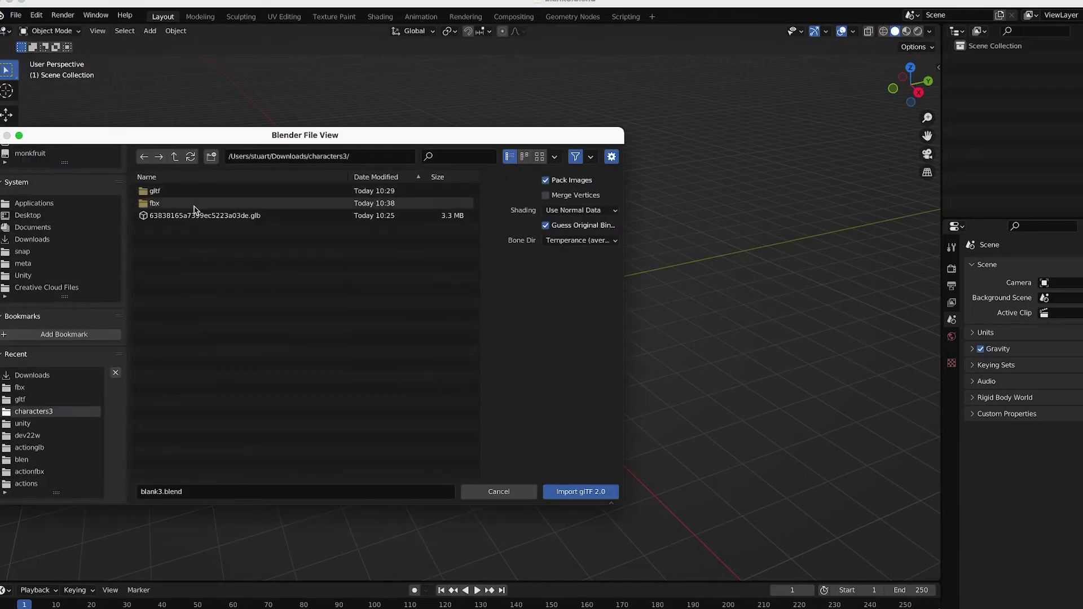
click(194, 216)
double_click(193, 216)
scroll(500, 258, up, 8)
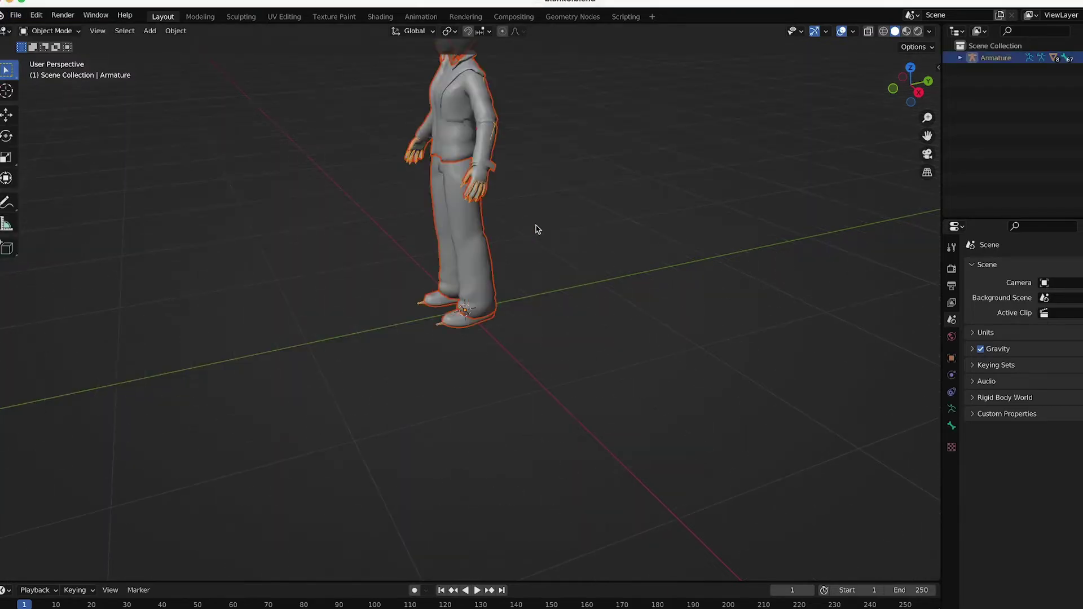
Orbit around the avatar, switch to Rendered shading and deselect everything to see its colours
mouse_move(534, 229)
middle_down()
mouse_move(581, 235)
mouse_move(581, 346)
mouse_move(629, 305)
middle_up()
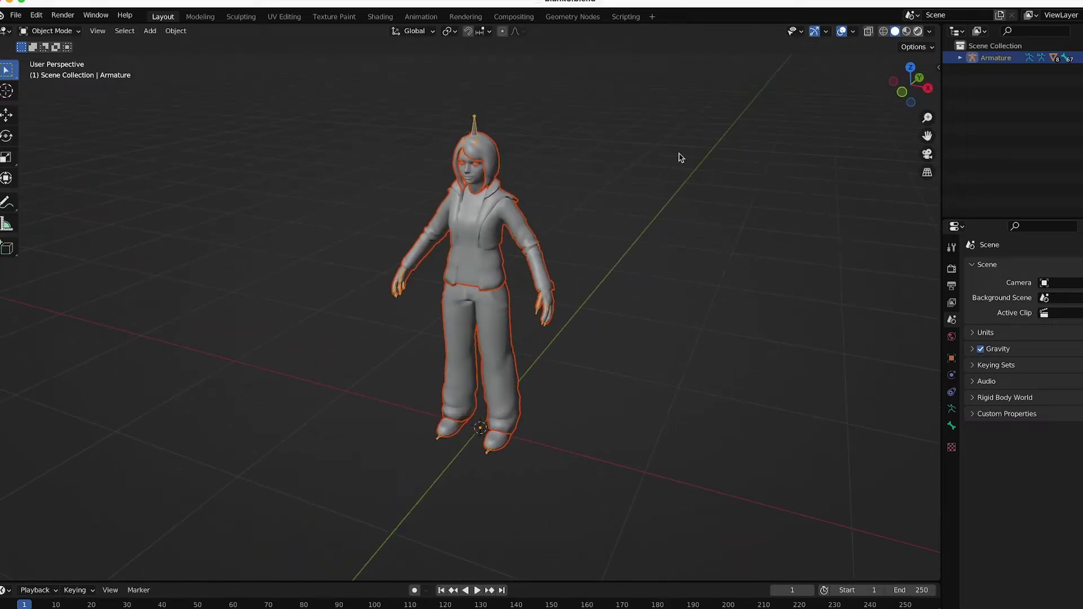
key(z)
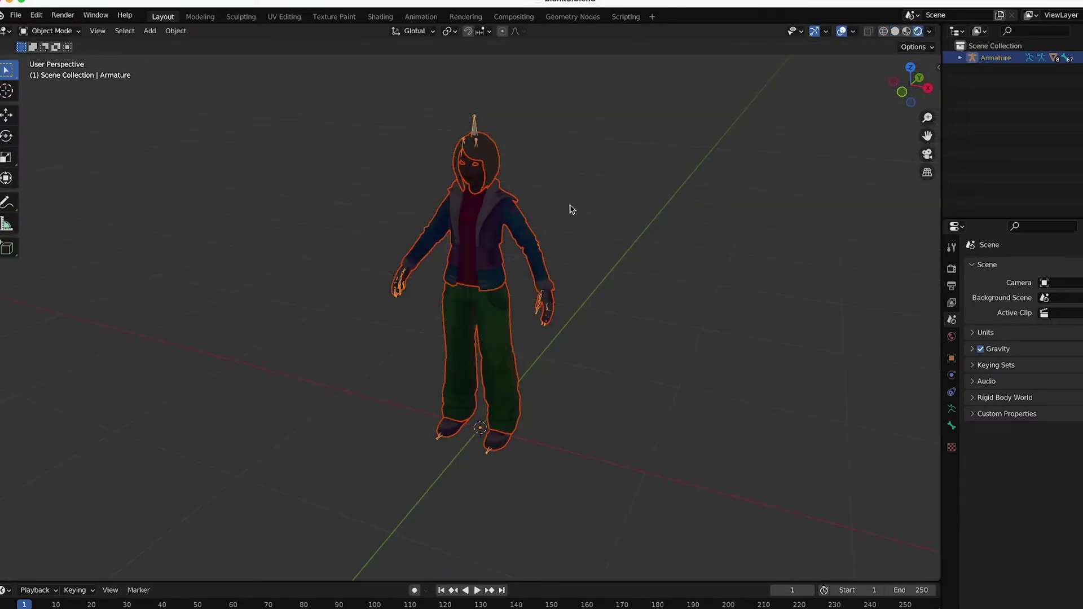
click(568, 186)
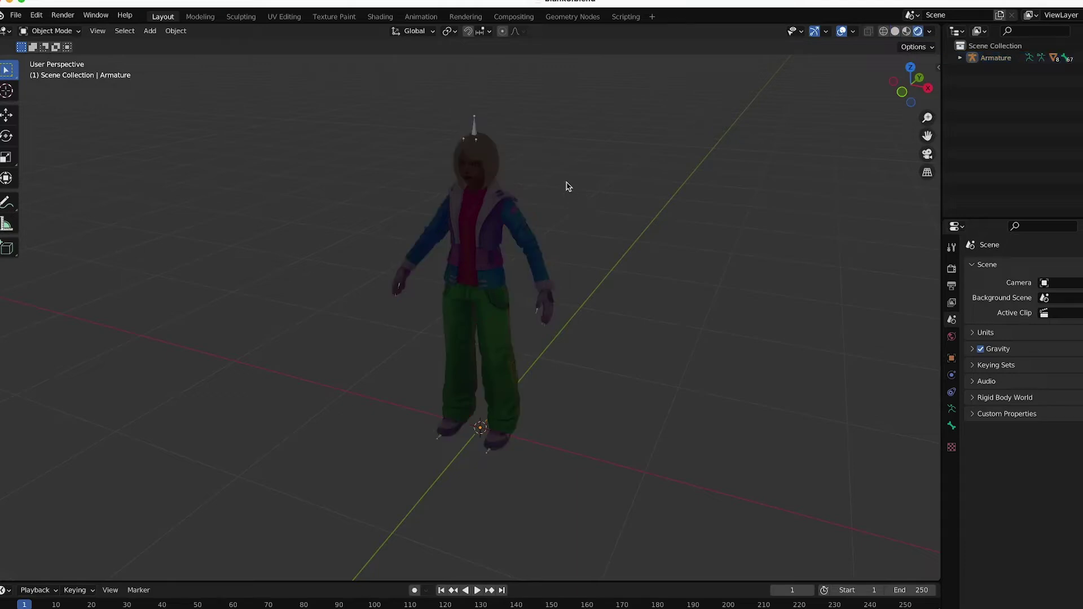
scroll(484, 158, up, 2)
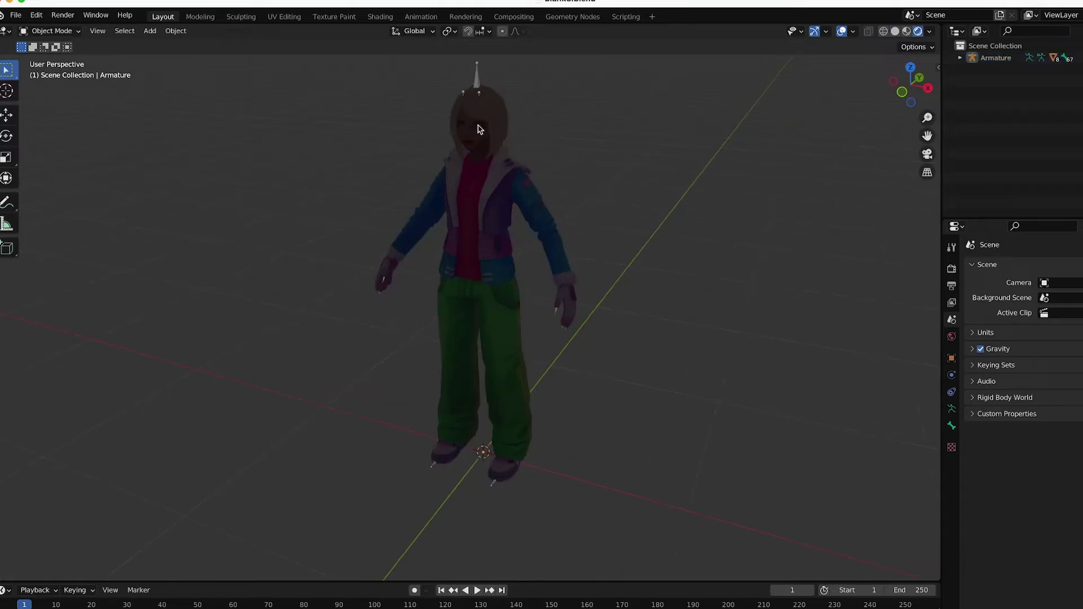
Export the avatar as charactertest3.fbx into characters3, with Path Mode set to Copy
click(16, 15)
mouse_move(54, 191)
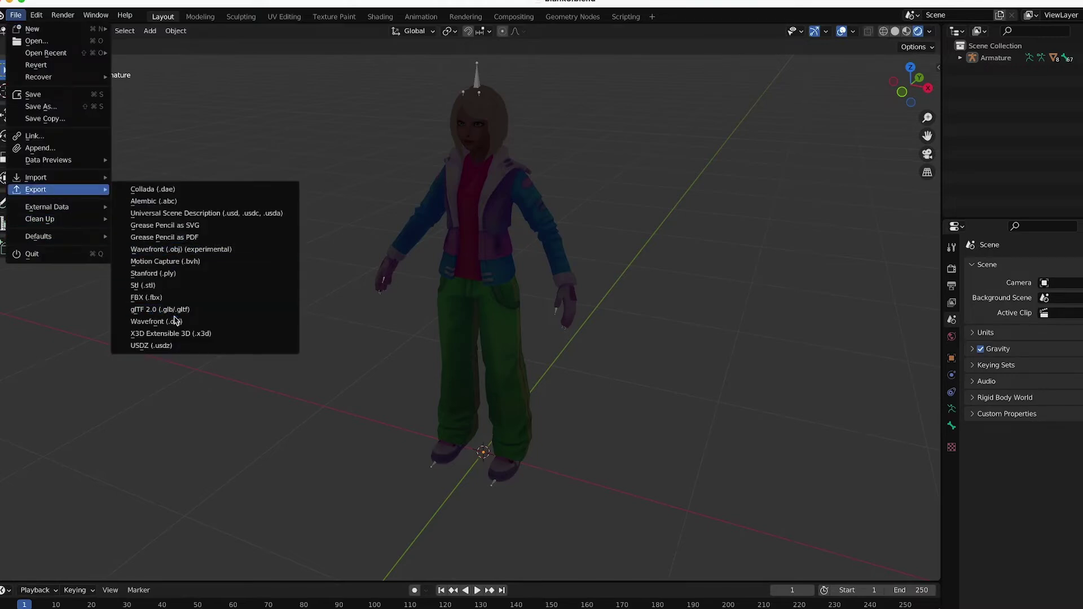
click(176, 297)
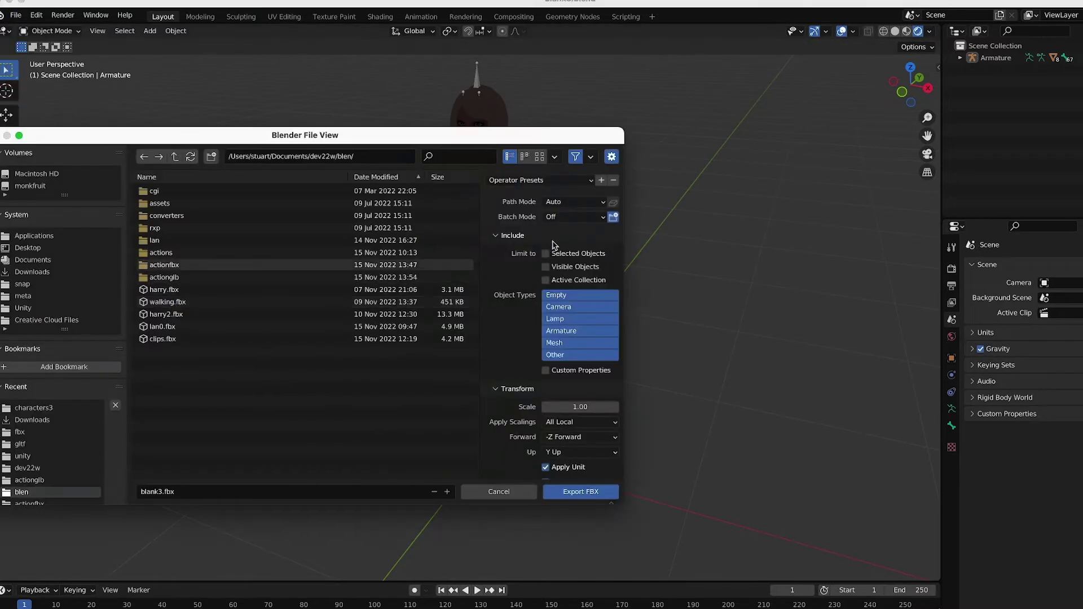
click(571, 202)
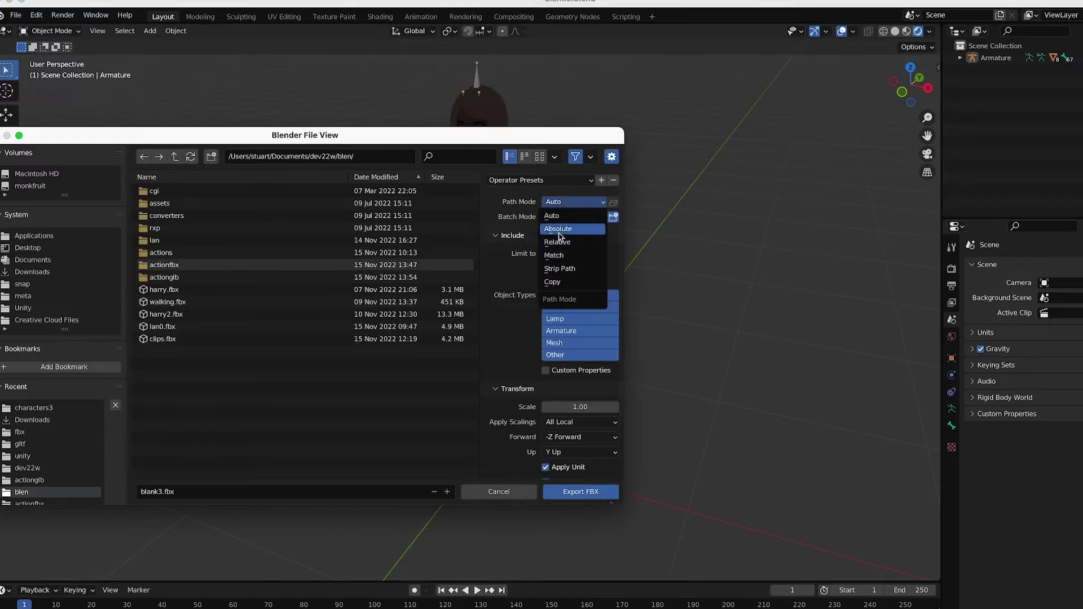
click(553, 281)
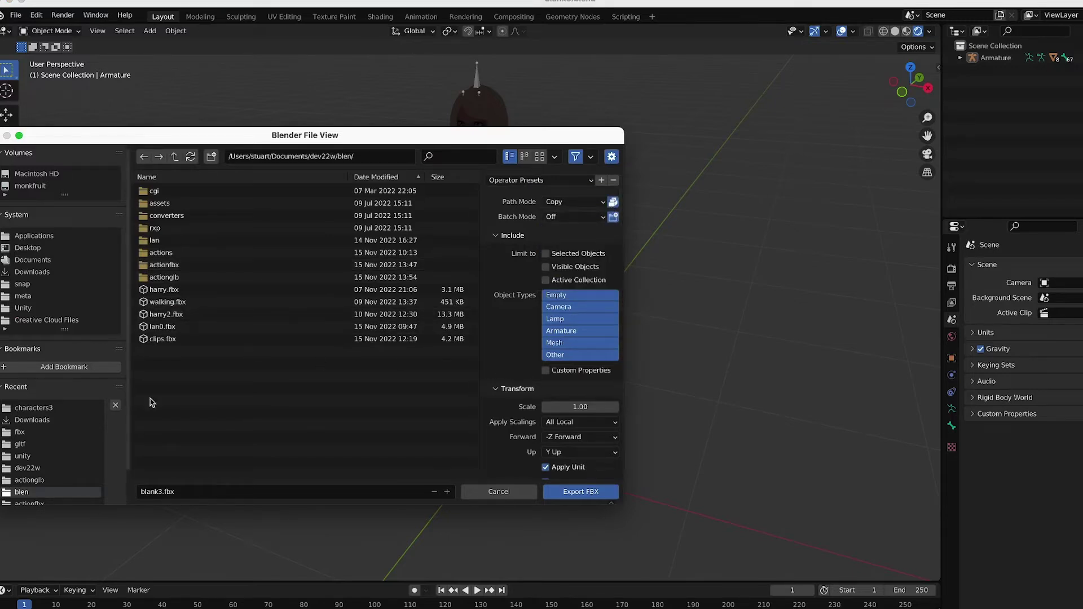
click(162, 493)
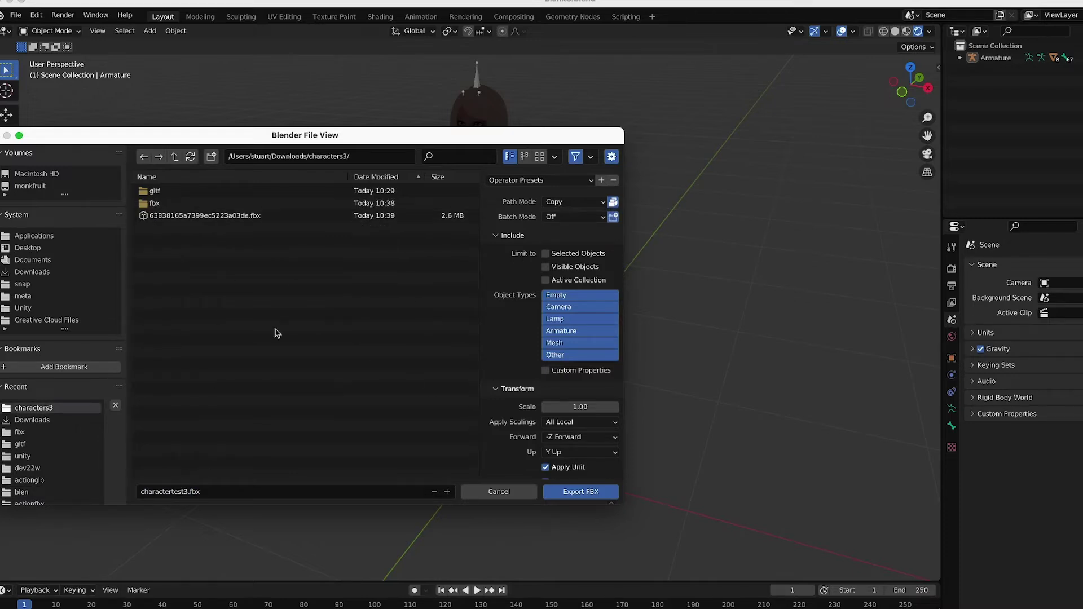
click(580, 493)
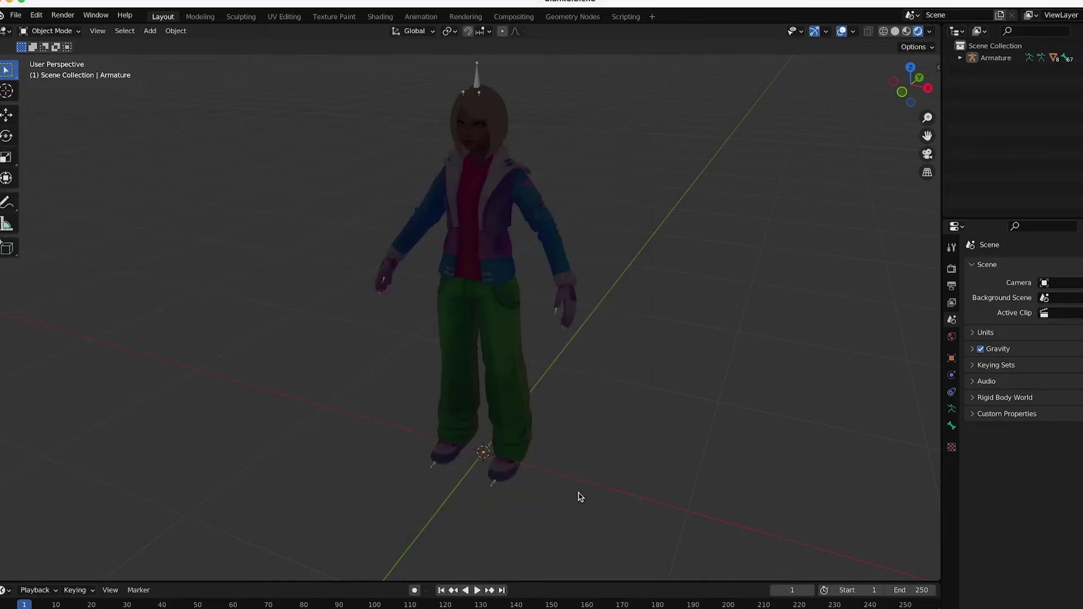
Start a new General scene without saving and delete the default cube
click(16, 17)
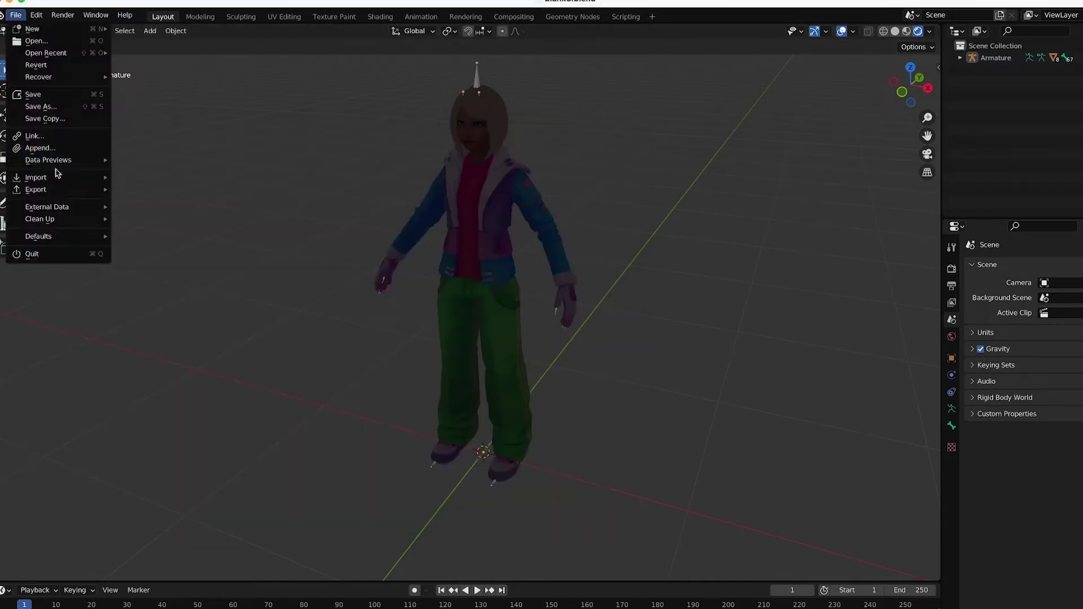
mouse_move(59, 33)
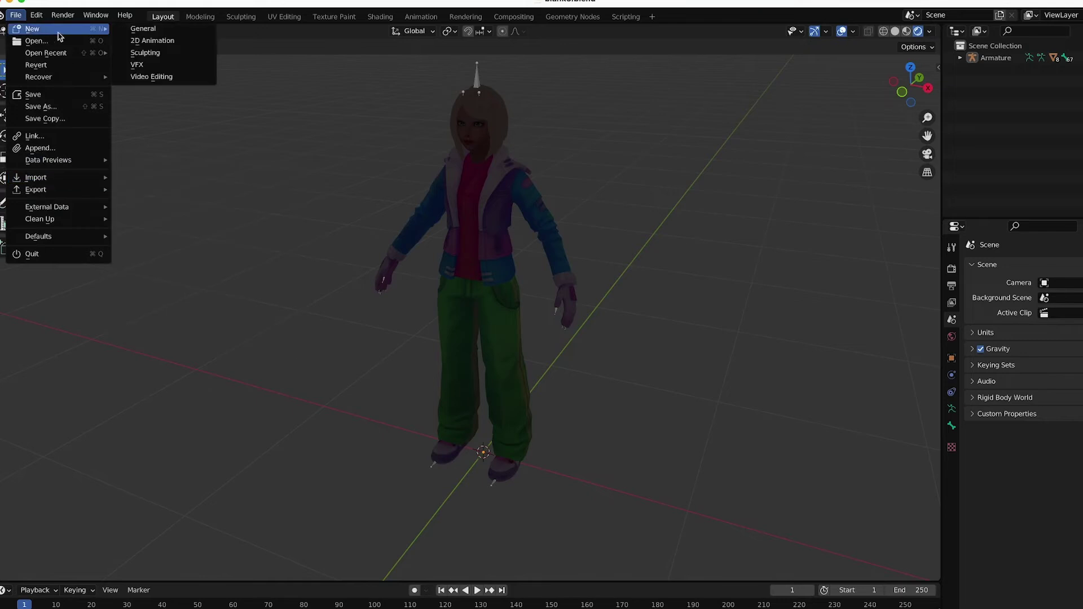
click(141, 29)
click(526, 347)
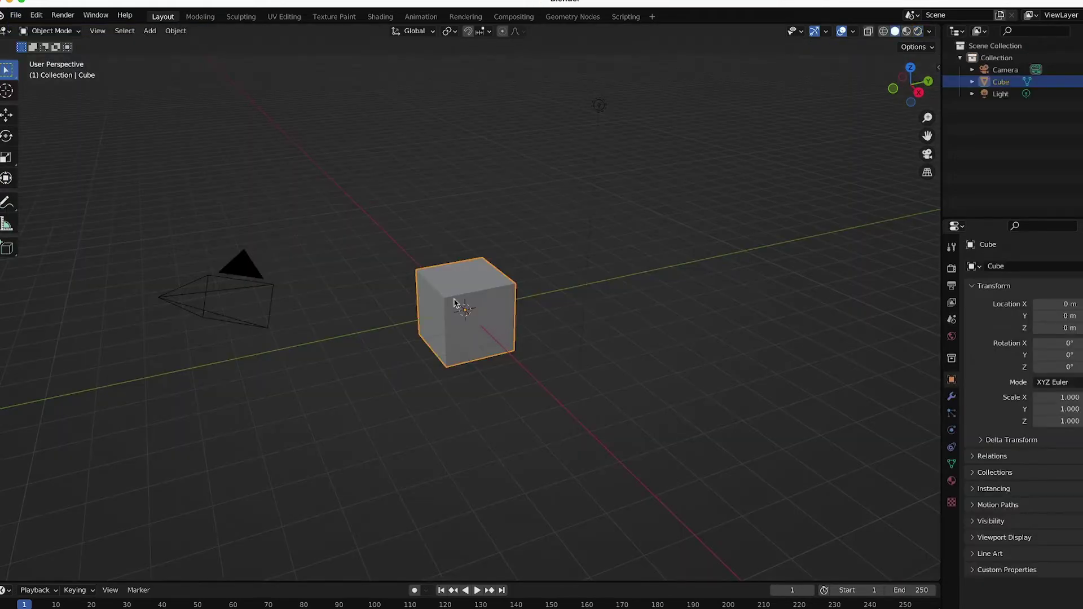
key(Delete)
Import charactertest3.fbx from the characters3 downloads folder
click(16, 15)
mouse_move(63, 178)
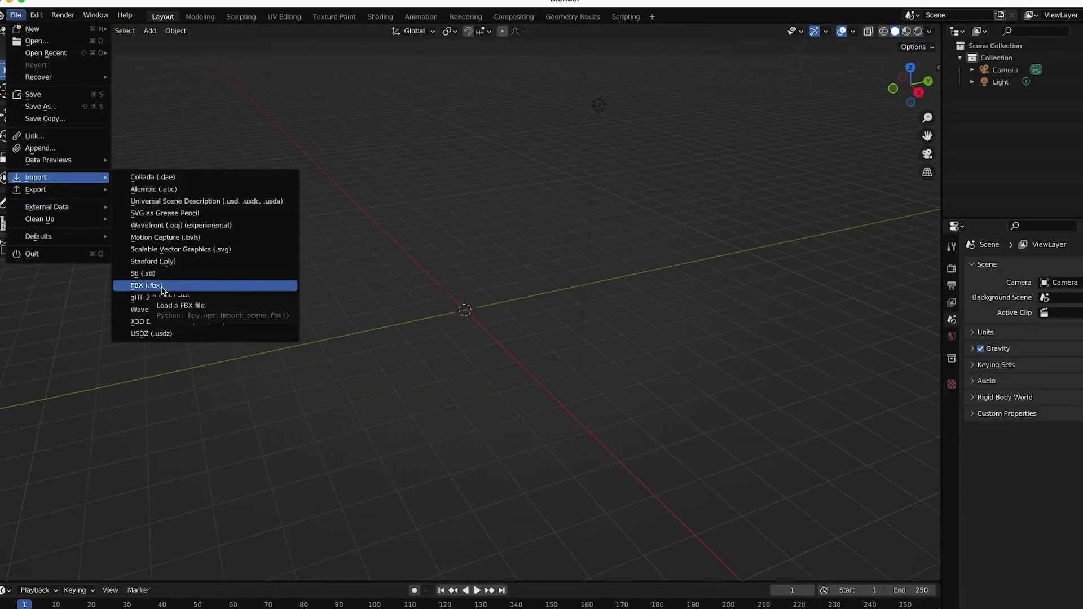
click(162, 290)
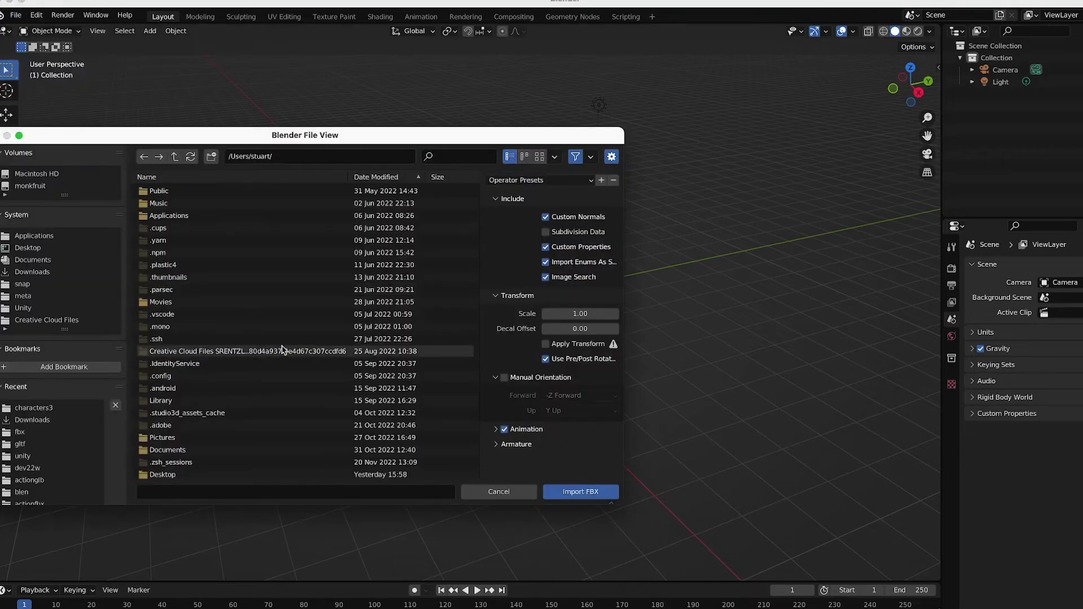
click(34, 408)
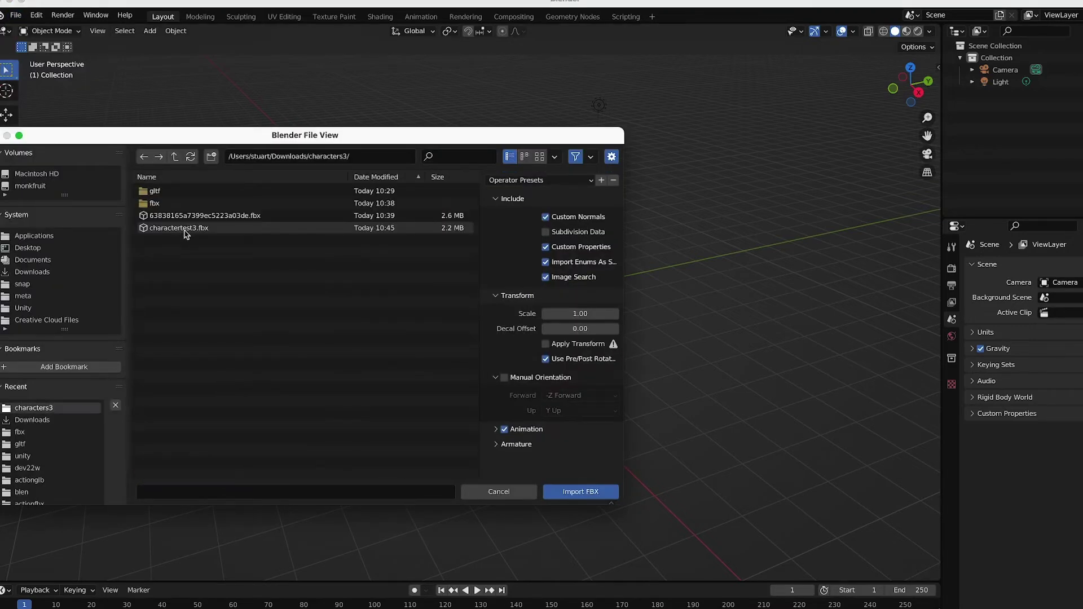
double_click(186, 231)
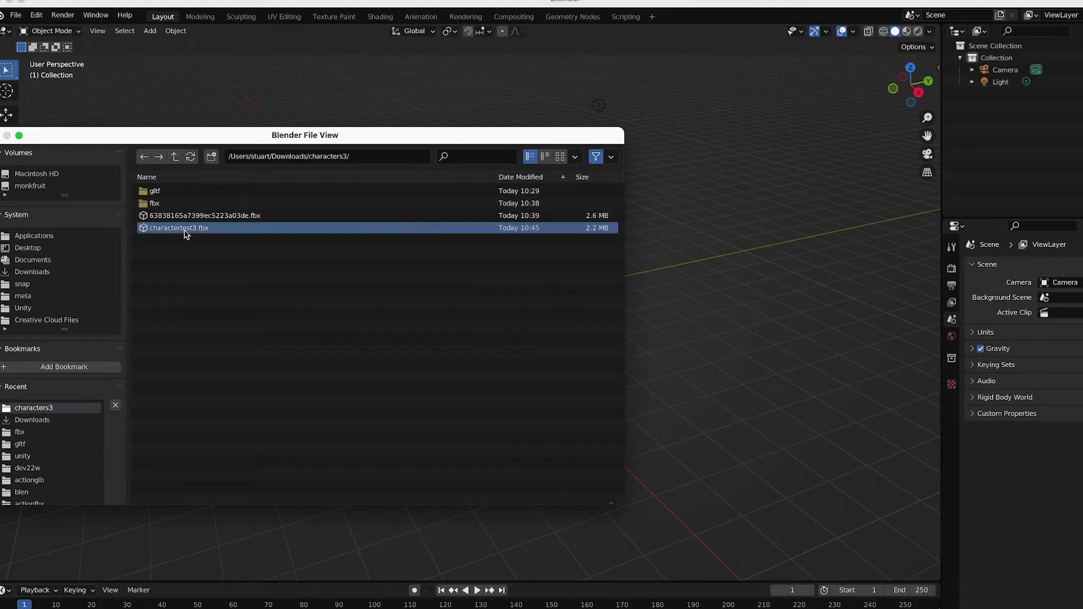
scroll(442, 261, up, 2)
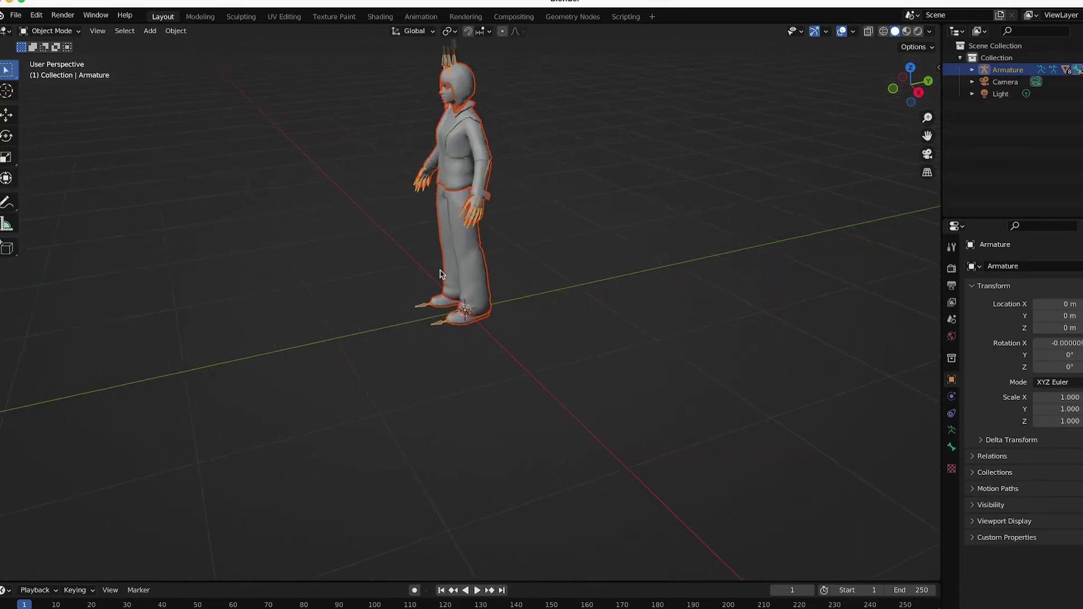
Orbit around the imported character and view it in Rendered shading, revealing scrambled textures
middle_drag(443, 265, 491, 256)
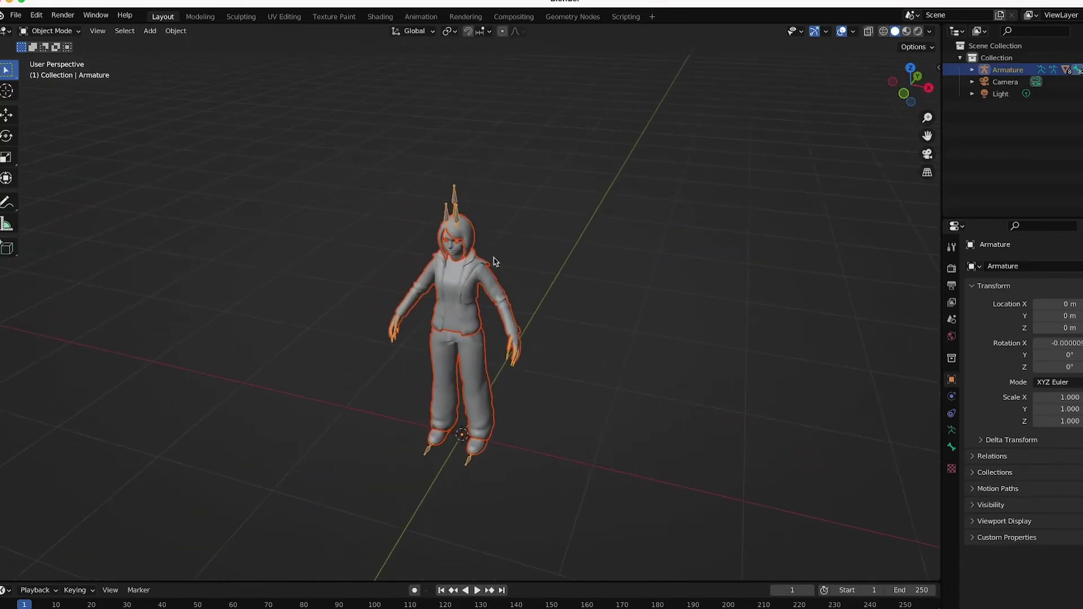
scroll(486, 249, up, 4)
scroll(551, 211, up, 1)
middle_drag(552, 211, 570, 198)
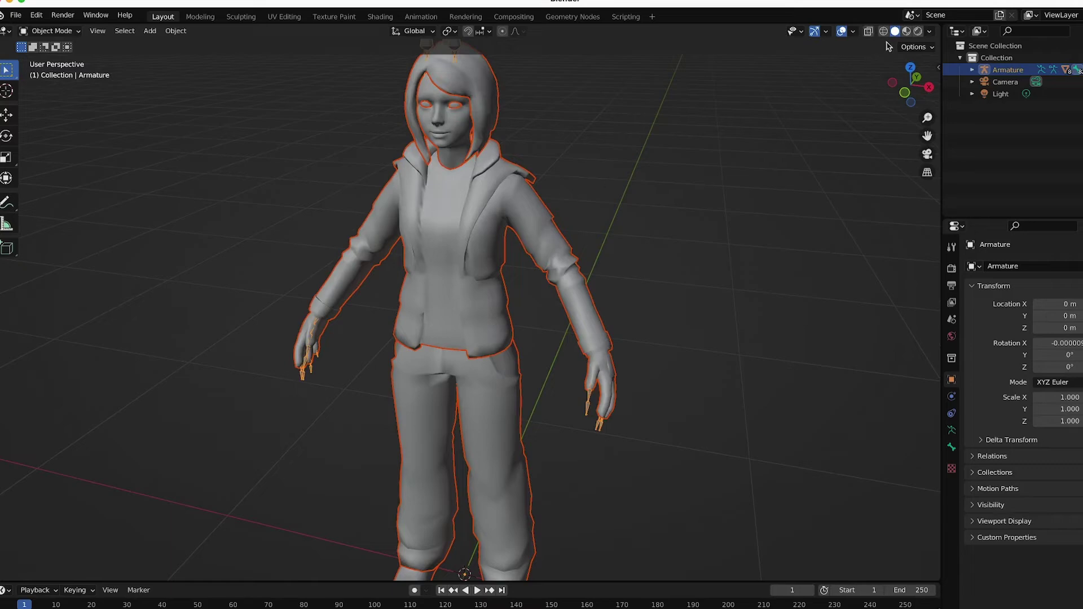
click(918, 31)
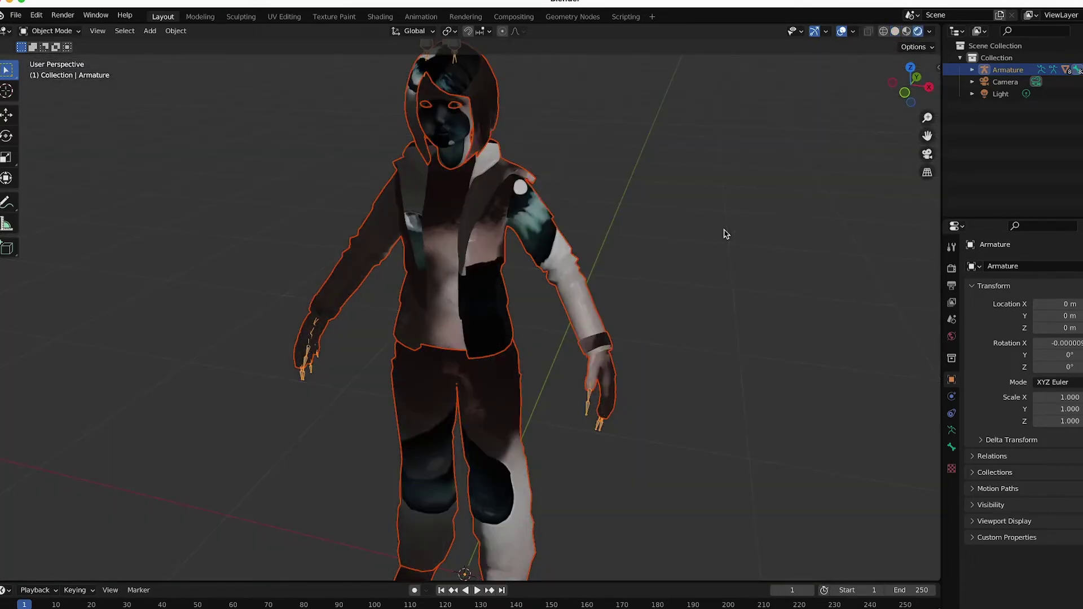
scroll(639, 244, down, 5)
scroll(636, 247, up, 6)
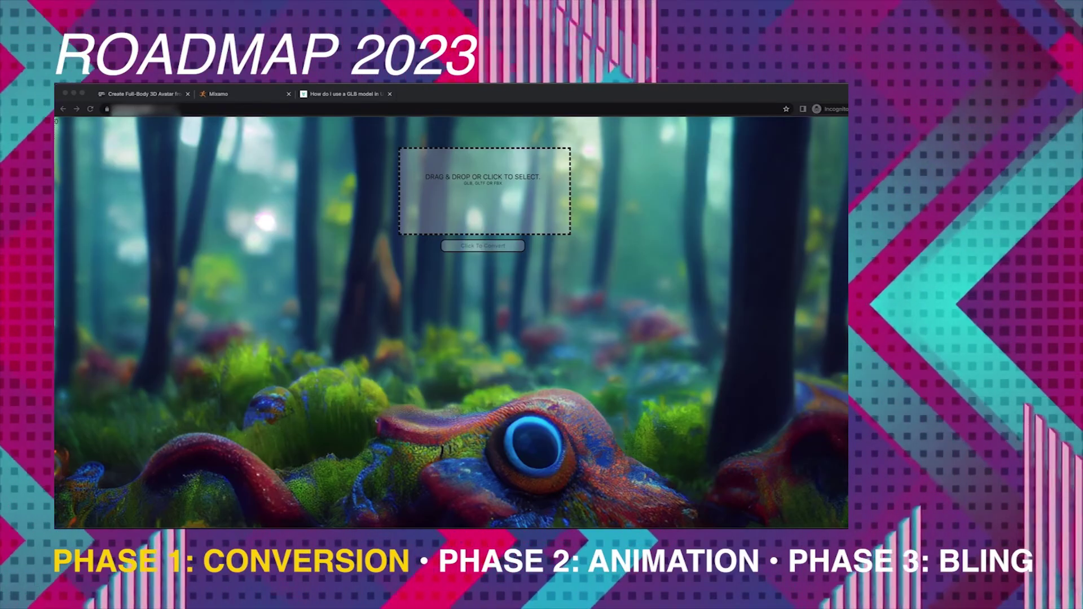
Drop the avatar .glb onto the animixin mixvert DRAG & DROP zone
drag(479, 199, 484, 192)
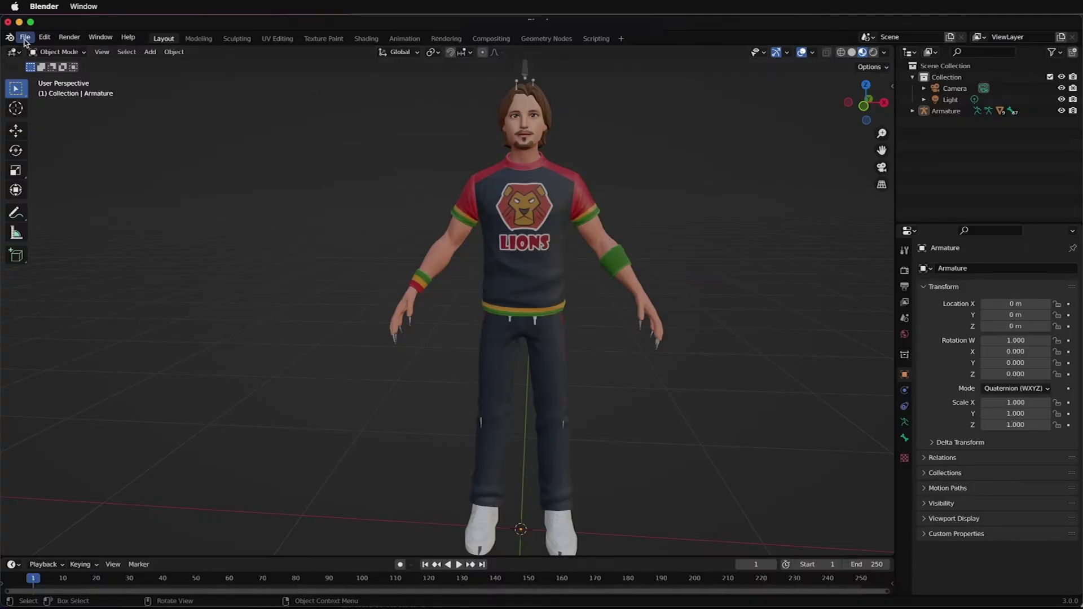
Export the LIONS-shirt avatar from Blender as an FBX file
click(25, 38)
mouse_move(71, 199)
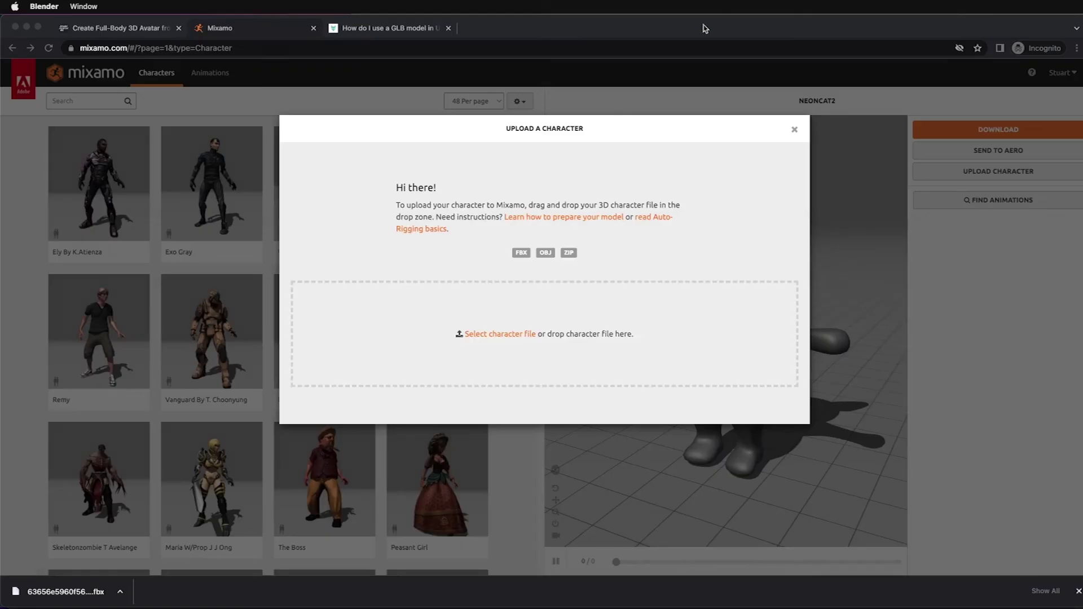
click(705, 28)
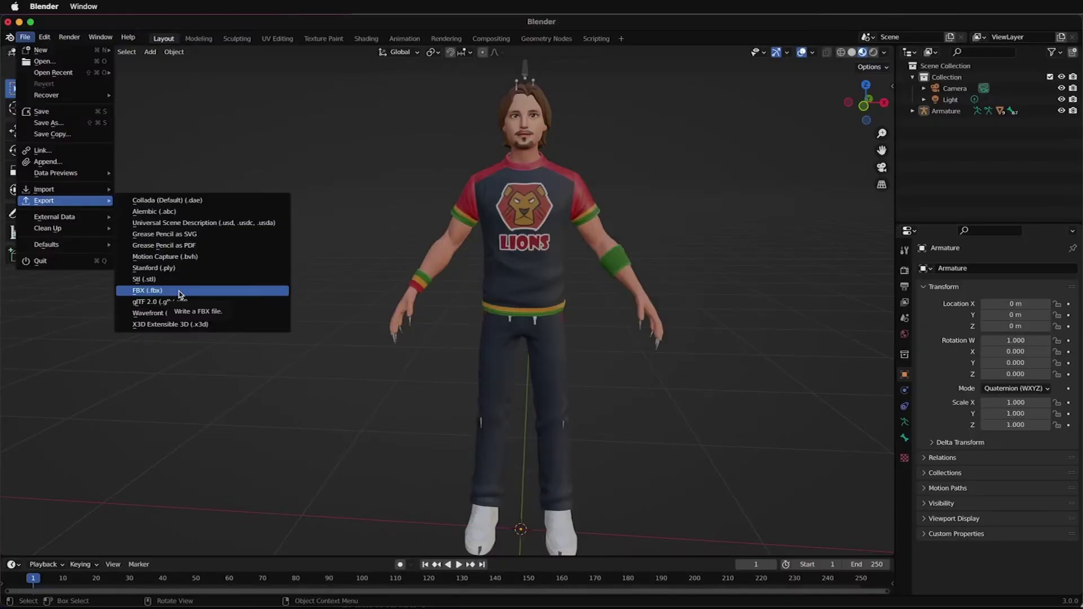
click(180, 292)
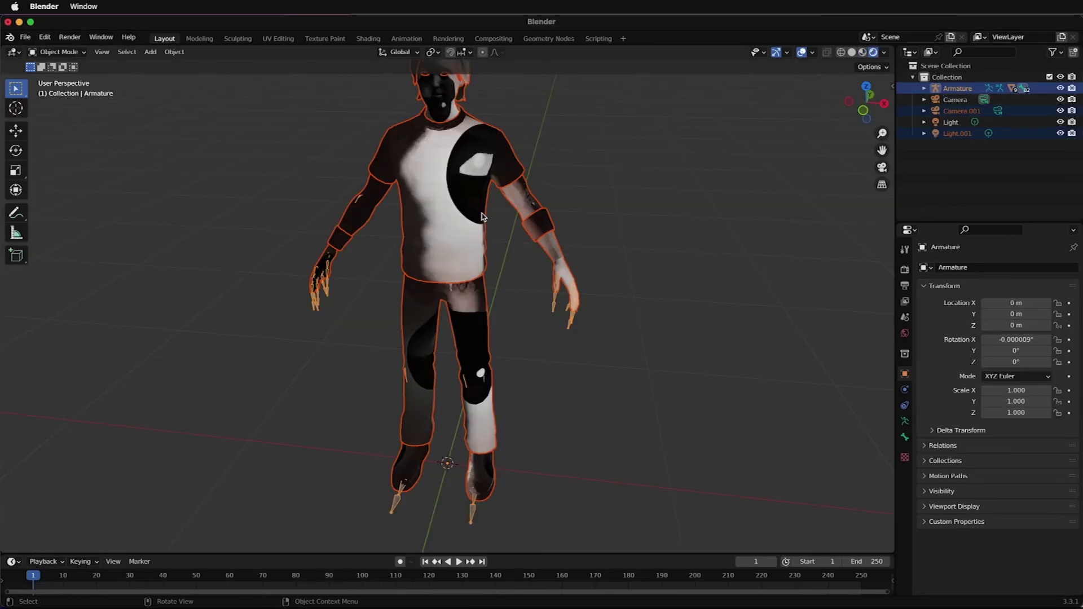
Pan to the character's head and orbit from front to side to inspect the broken texture mapping
shift+middle_drag(497, 225, 524, 315)
scroll(507, 215, up, 3)
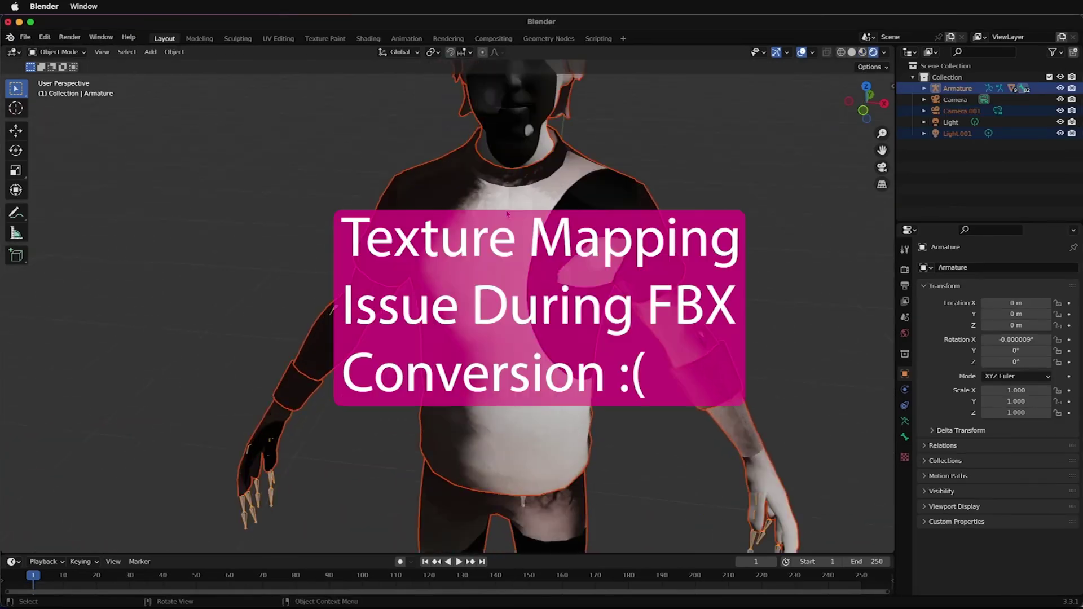
scroll(506, 214, down, 2)
mouse_move(605, 218)
middle_down()
mouse_move(525, 205)
mouse_move(598, 207)
middle_up()
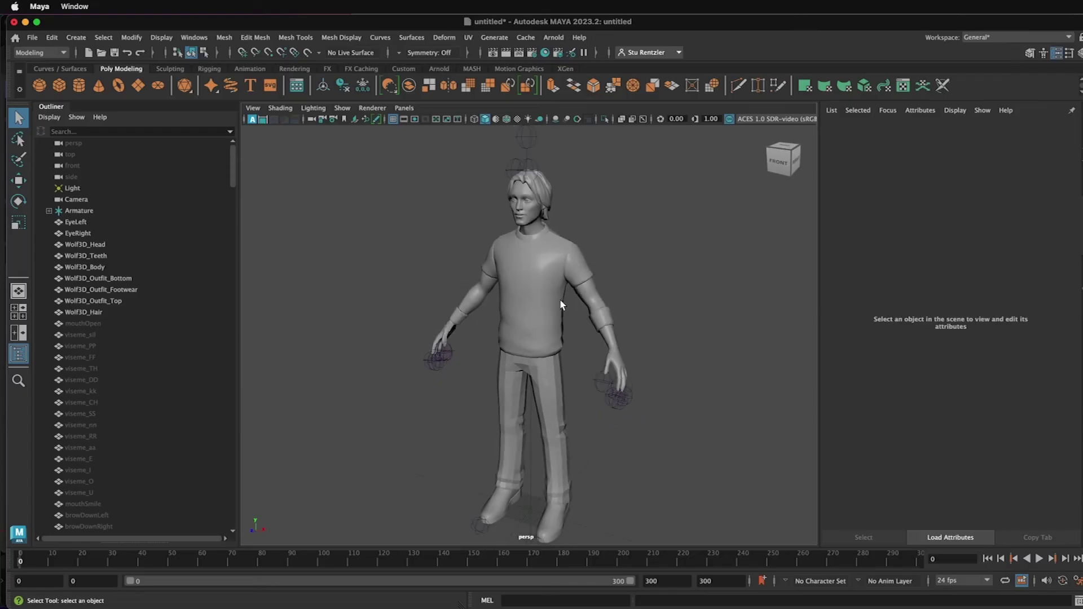
Turn on shaded display with texture maps (key 6) to show the avatar rendering almost black
key(6)
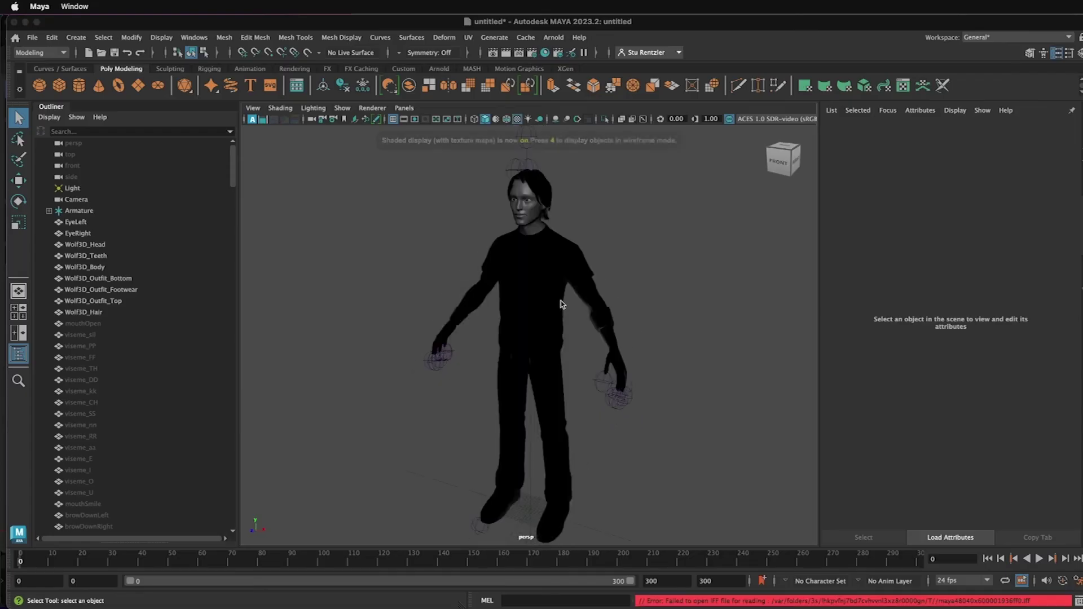